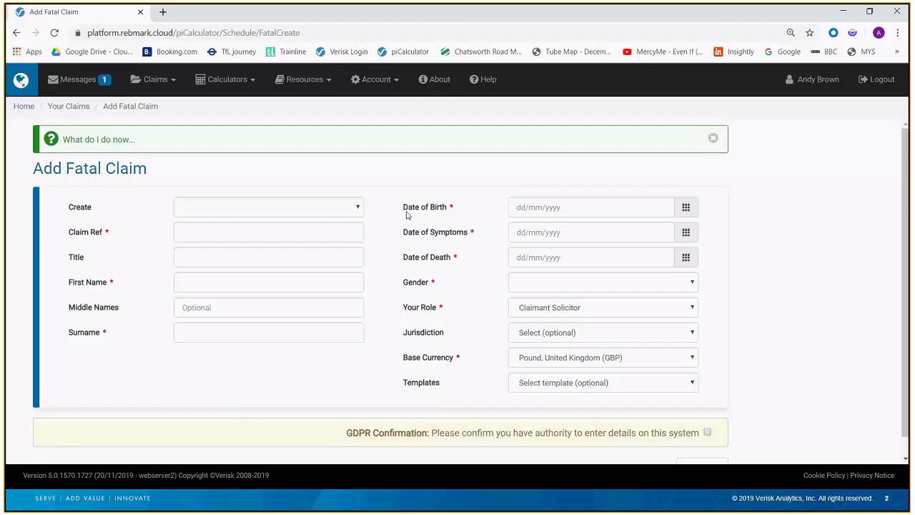
# Set the new fatal claim to create a Schedule/Counter-Schedule and enter fataltraining as the claim reference
pyautogui.click(353, 206)
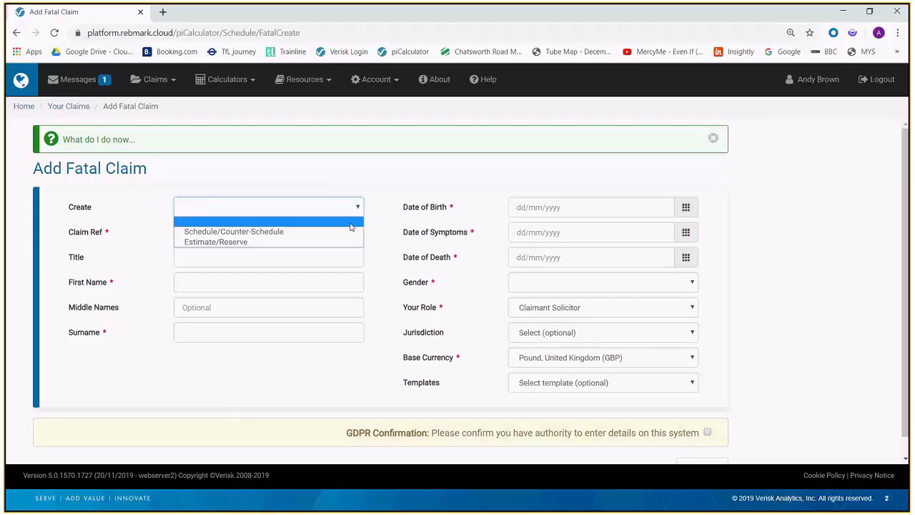
pyautogui.click(336, 231)
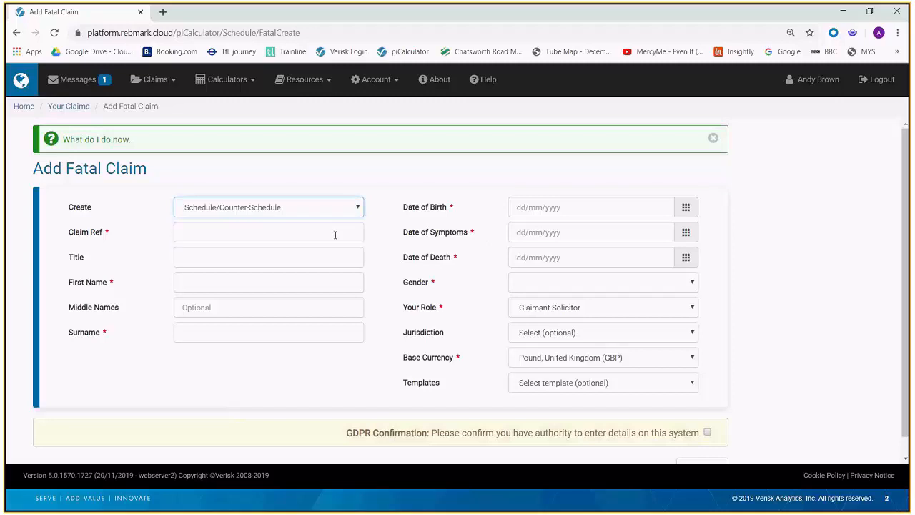
pyautogui.click(335, 234)
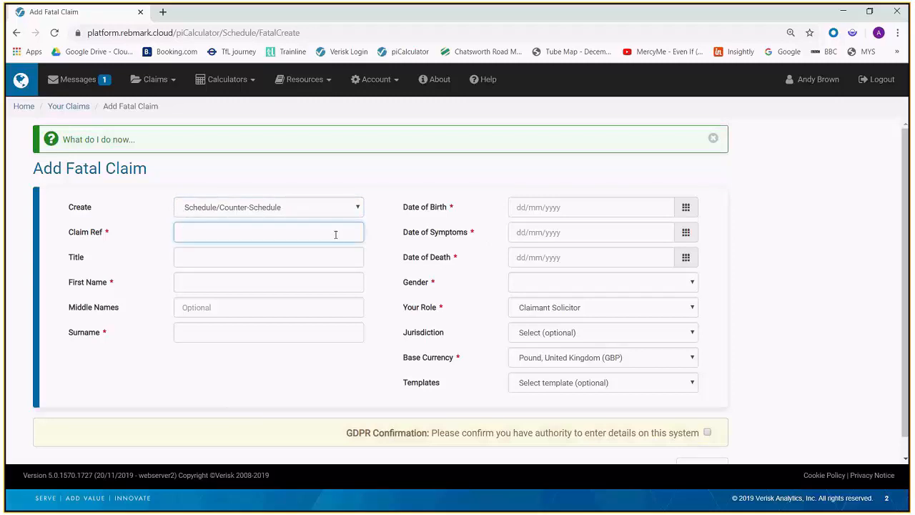
pyautogui.write('fataltraining')
# Enter the deceased's first name, surname and date of birth in the claim form
pyautogui.click(251, 282)
pyautogui.write('Fatal')
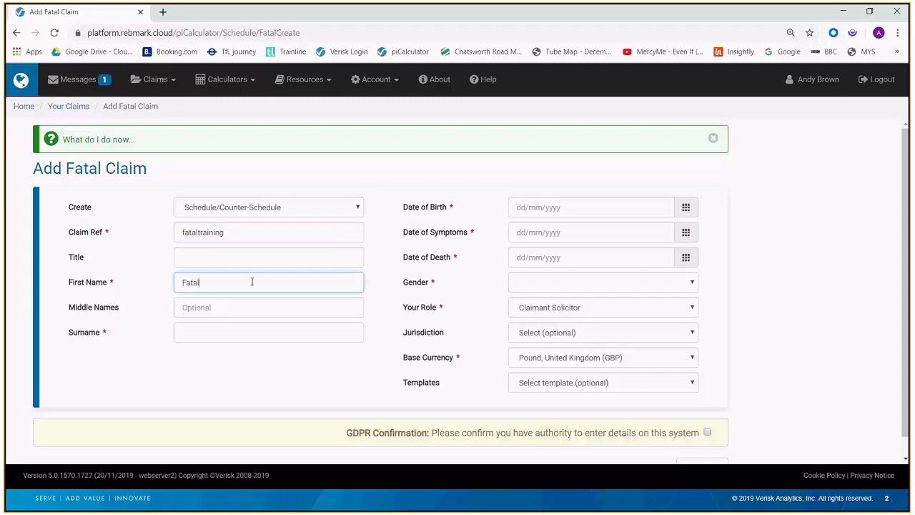
pyautogui.click(281, 330)
pyautogui.write('Training')
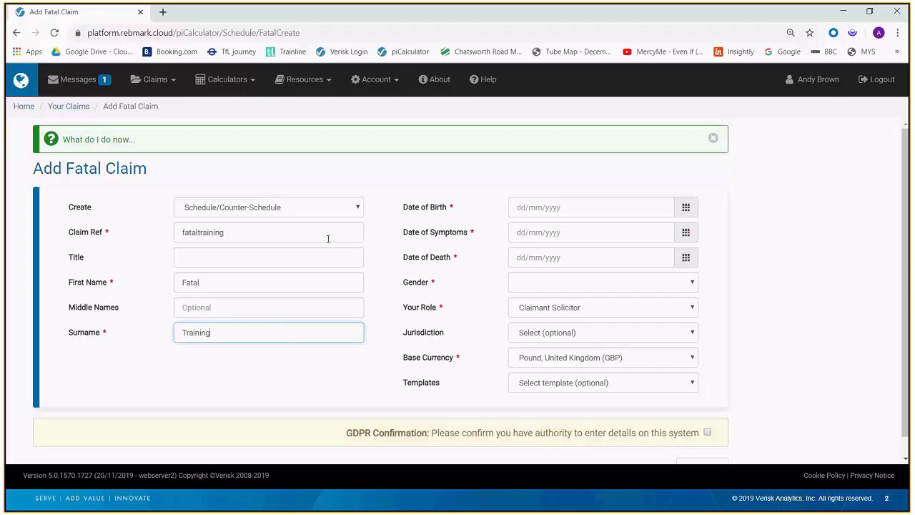
pyautogui.click(544, 205)
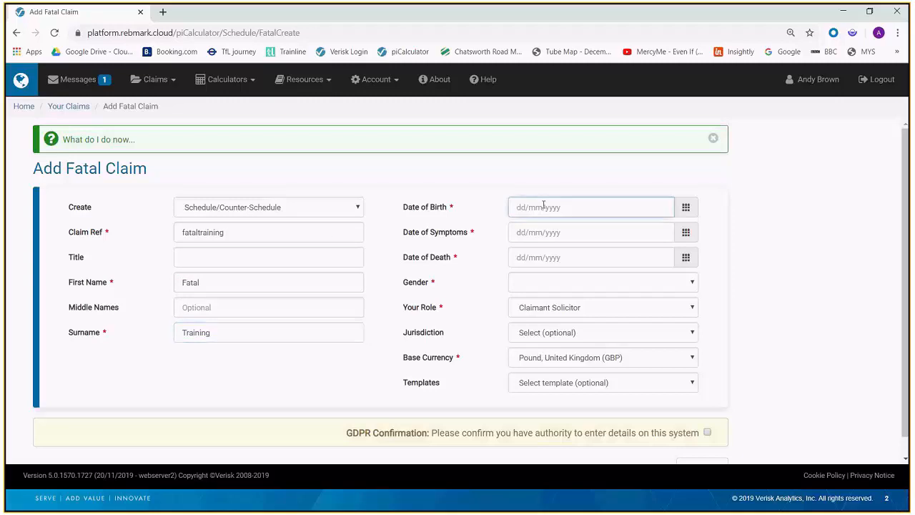
pyautogui.write('22/01/1982')
# Set the date of symptoms to 06/08/2017
pyautogui.click(685, 234)
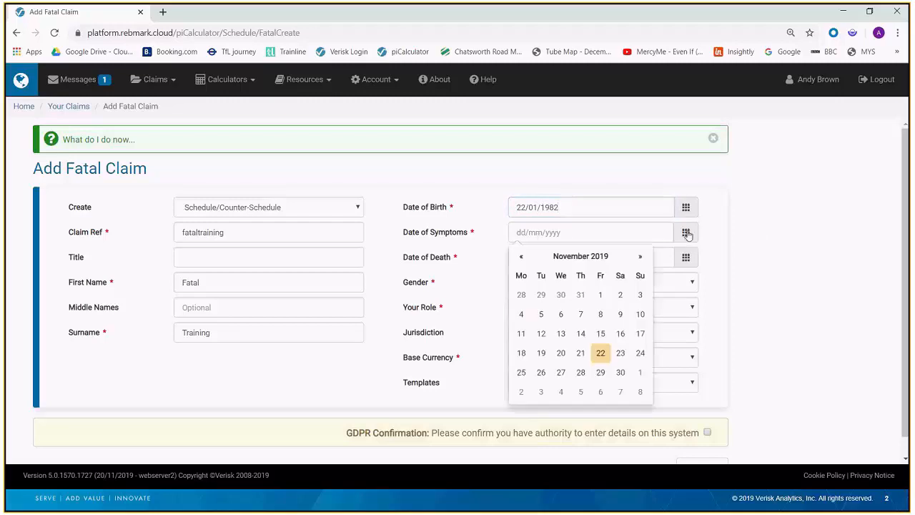
pyautogui.click(565, 256)
pyautogui.click(567, 257)
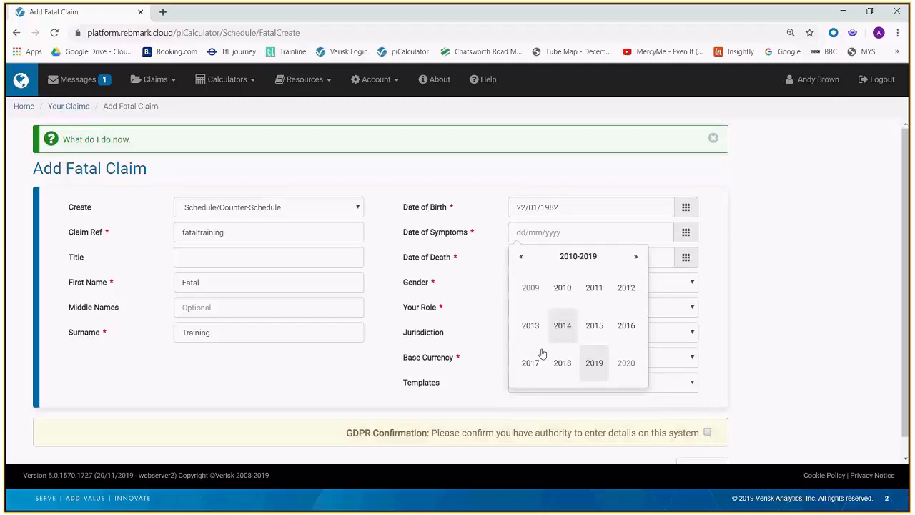
pyautogui.click(530, 362)
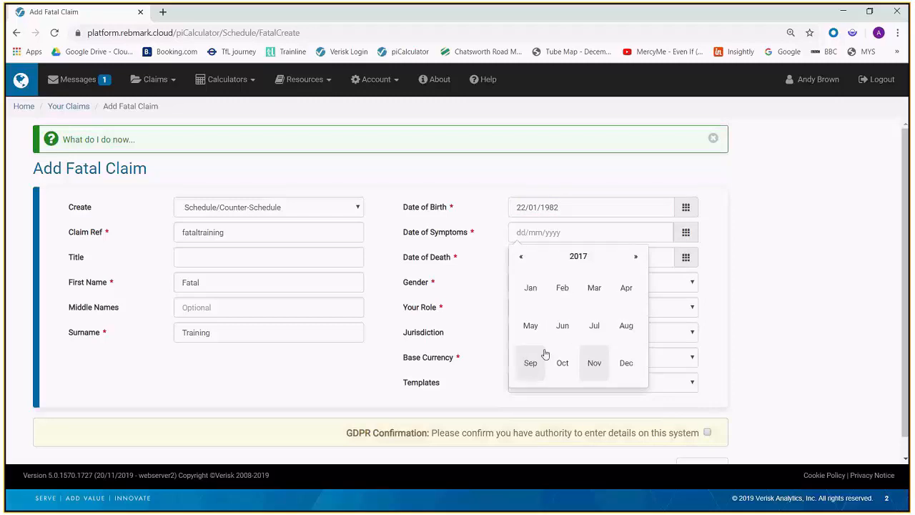
pyautogui.click(626, 326)
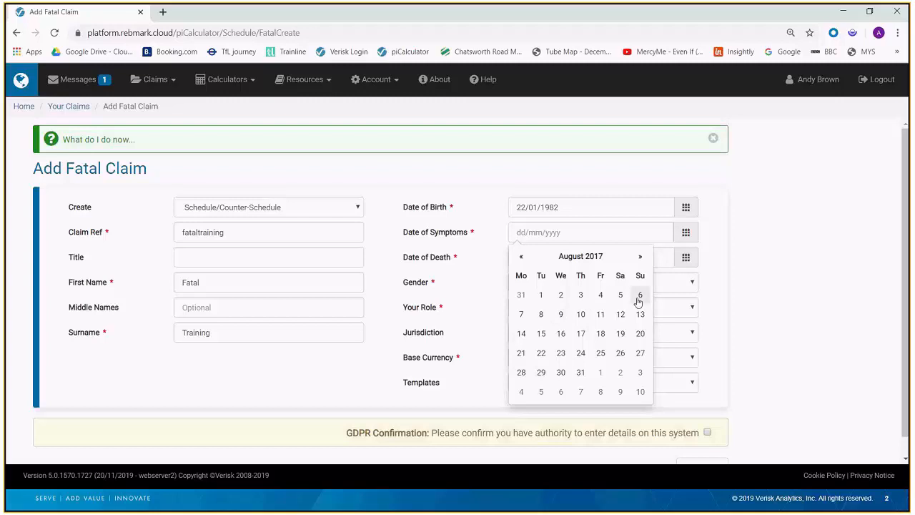
pyautogui.click(639, 295)
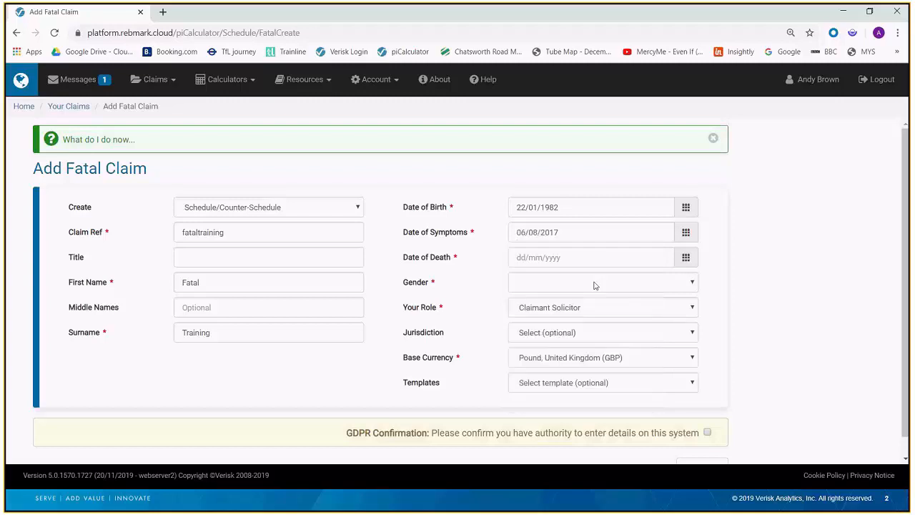
# Enter 01/10/2018 as the date of death and choose Female as the gender
pyautogui.click(561, 256)
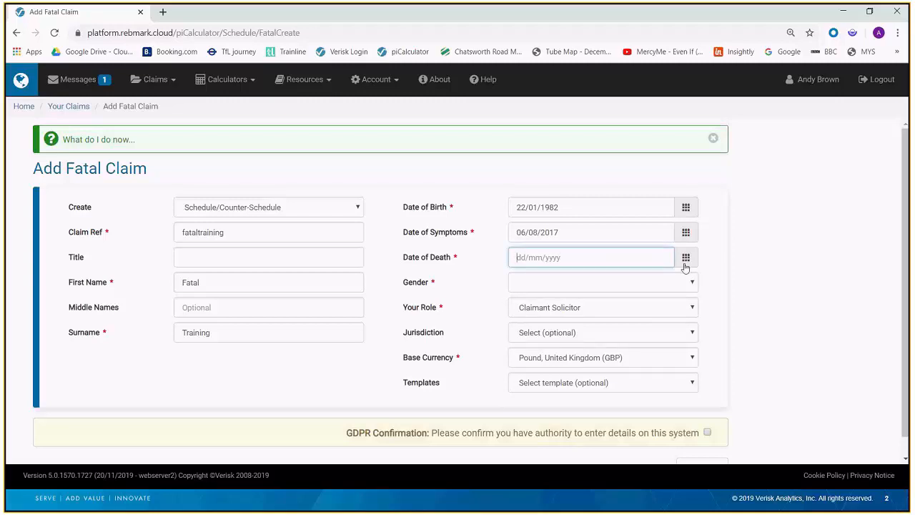
pyautogui.write('01/10/2018')
pyautogui.click(643, 283)
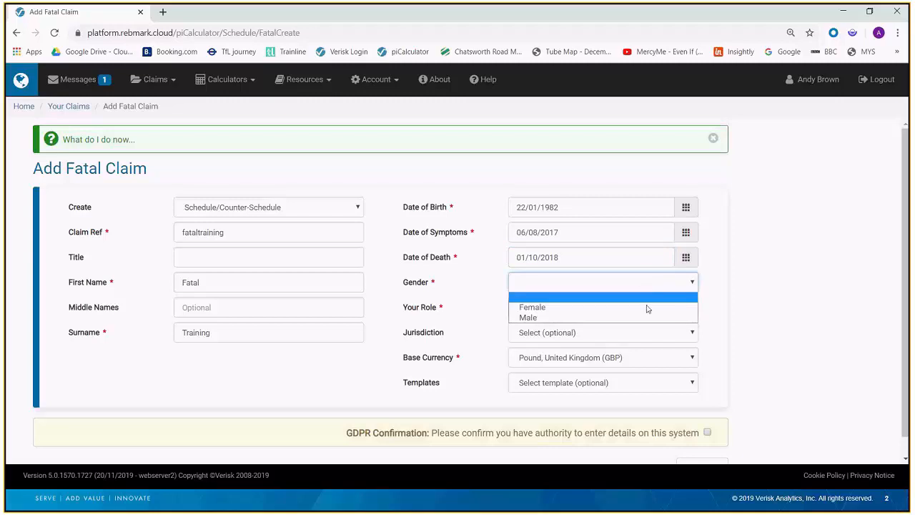
pyautogui.click(648, 308)
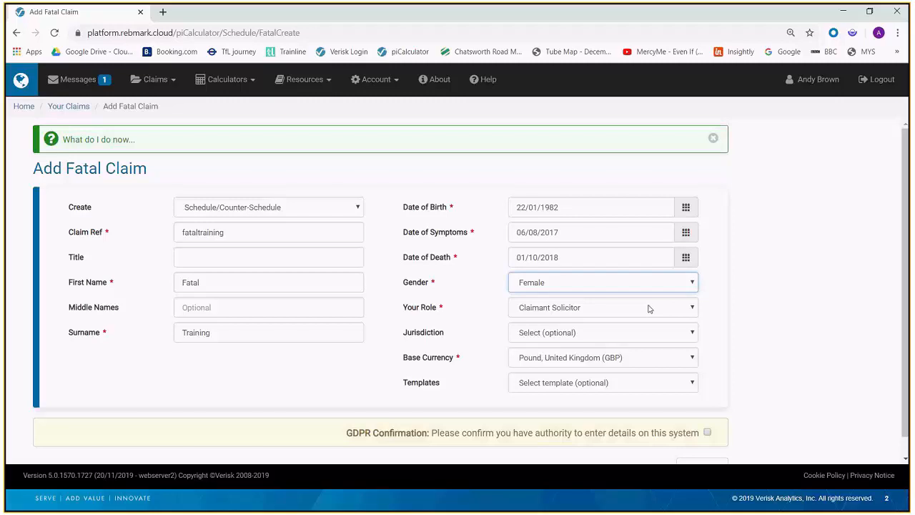
# Keep Claimant Solicitor as the role and set the jurisdiction to England & Wales
pyautogui.click(649, 309)
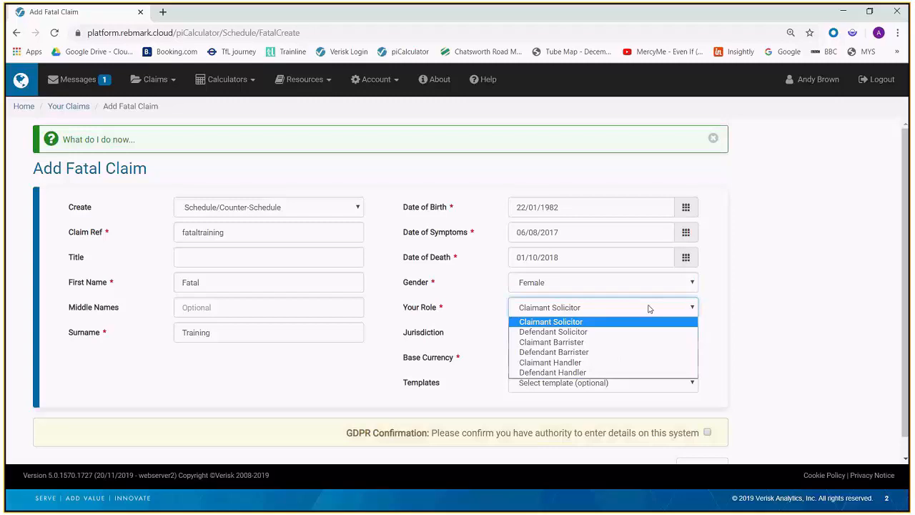
pyautogui.click(649, 309)
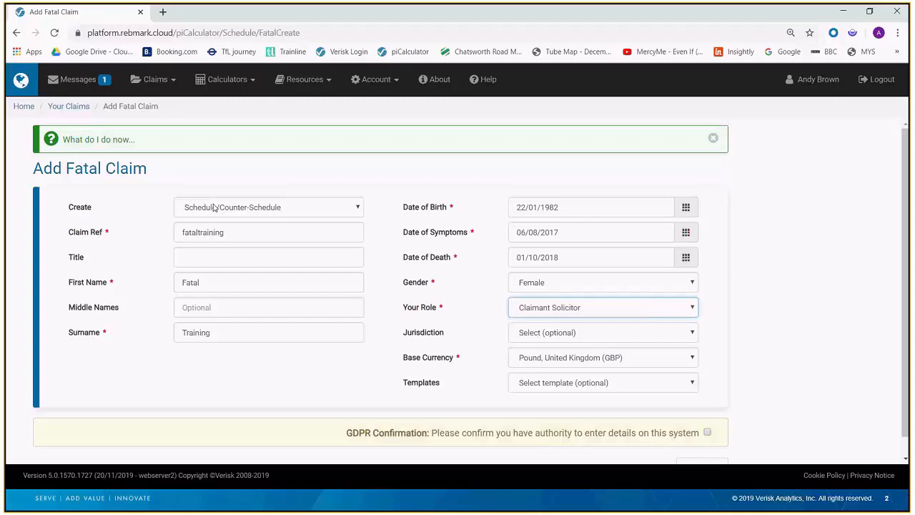
pyautogui.click(692, 334)
pyautogui.click(684, 356)
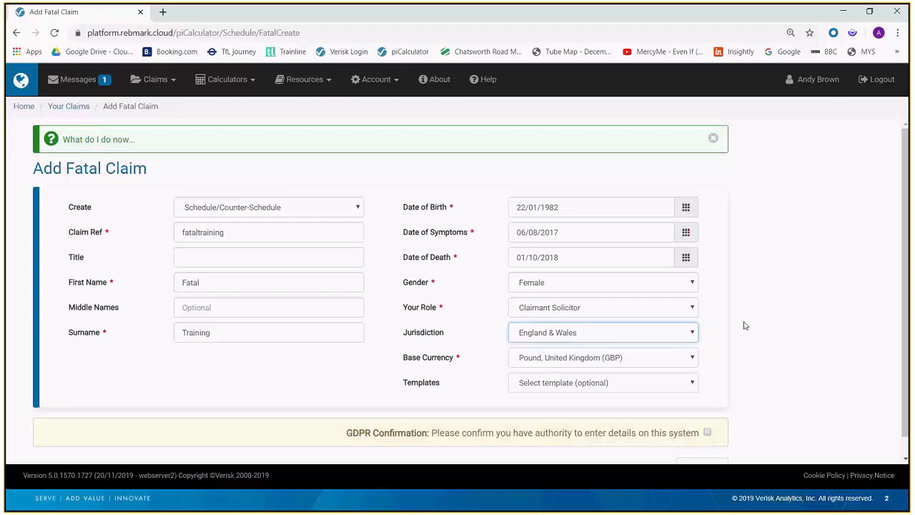
# Give the GDPR confirmation of authority to enter details and add the claim
pyautogui.scroll(-1, 748, 351)
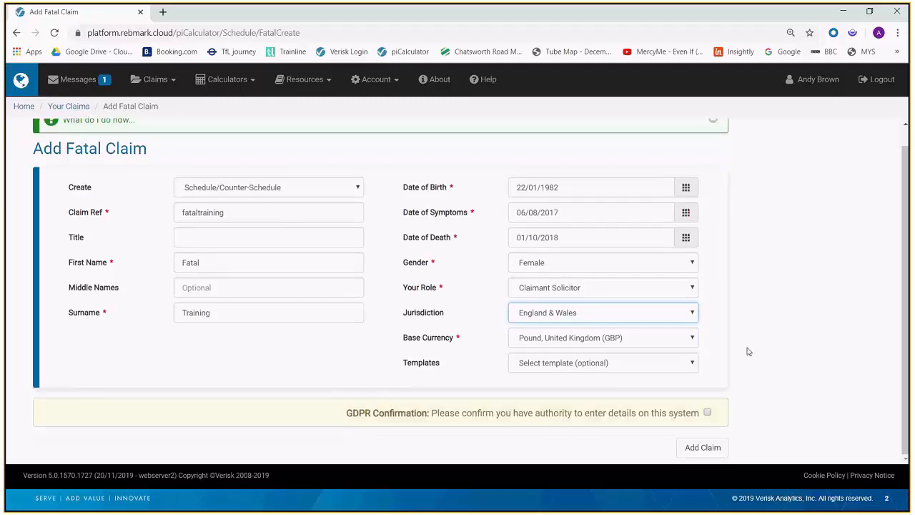
pyautogui.click(706, 413)
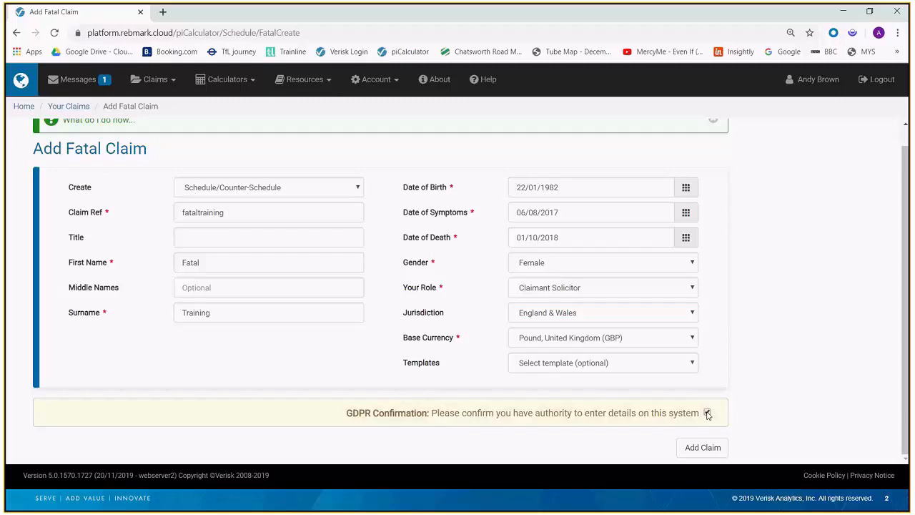
pyautogui.click(702, 448)
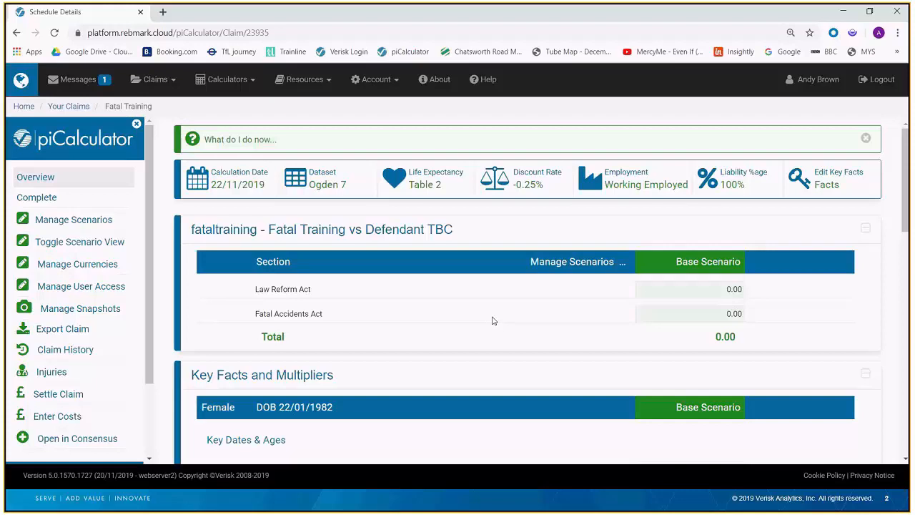
# Look at the Impaired option in the claim's life expectancy setting and leave without applying it
pyautogui.scroll(-1, 492, 327)
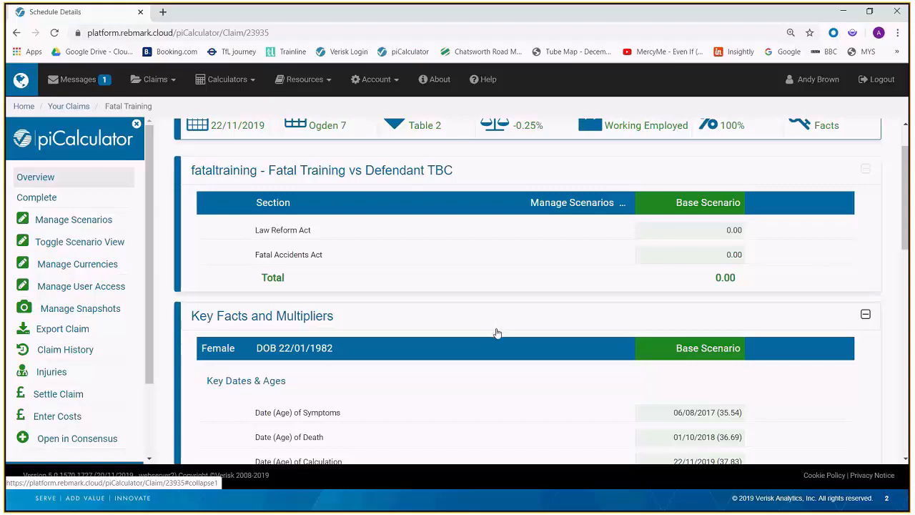
pyautogui.scroll(1, 497, 332)
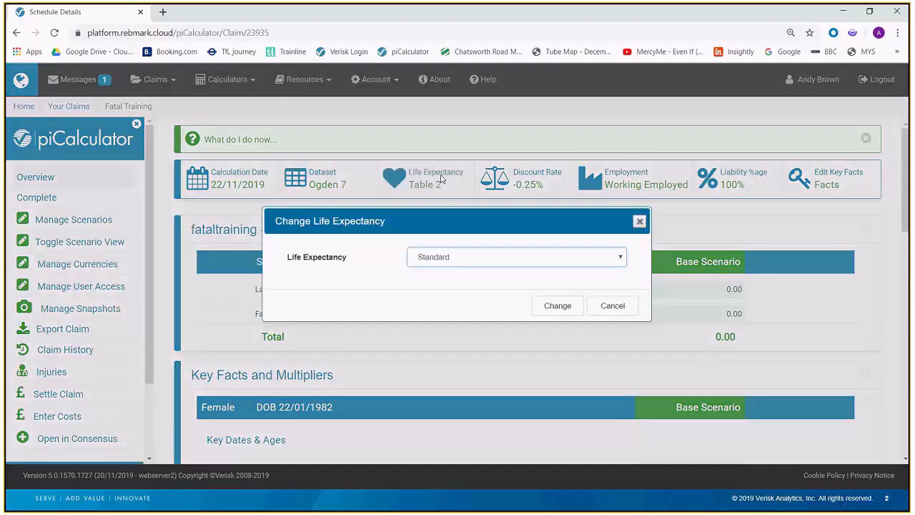
pyautogui.click(476, 254)
pyautogui.click(467, 280)
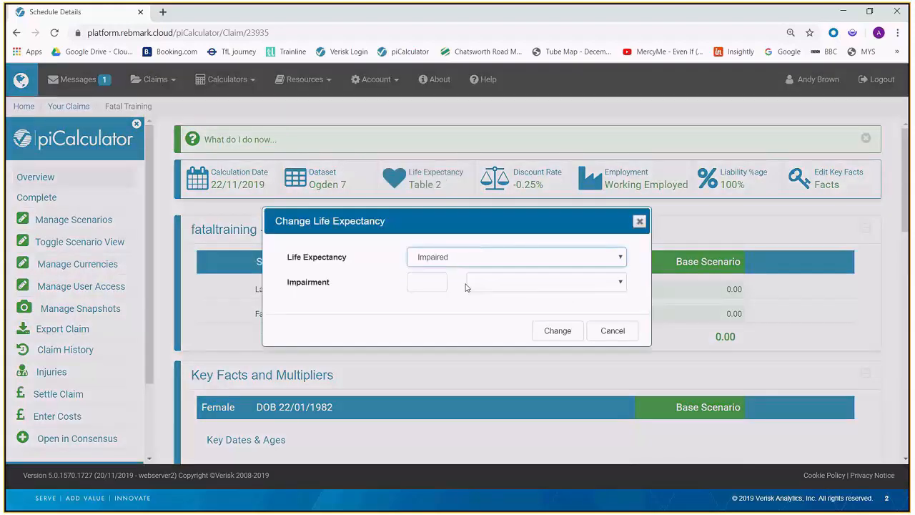
pyautogui.click(611, 331)
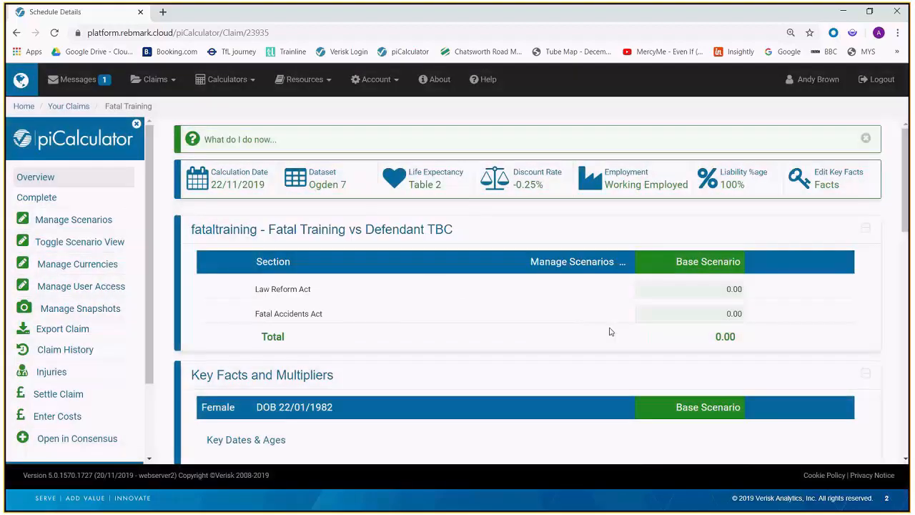
# Review the claim's employment settings and the deceased's key facts without making changes
pyautogui.click(633, 187)
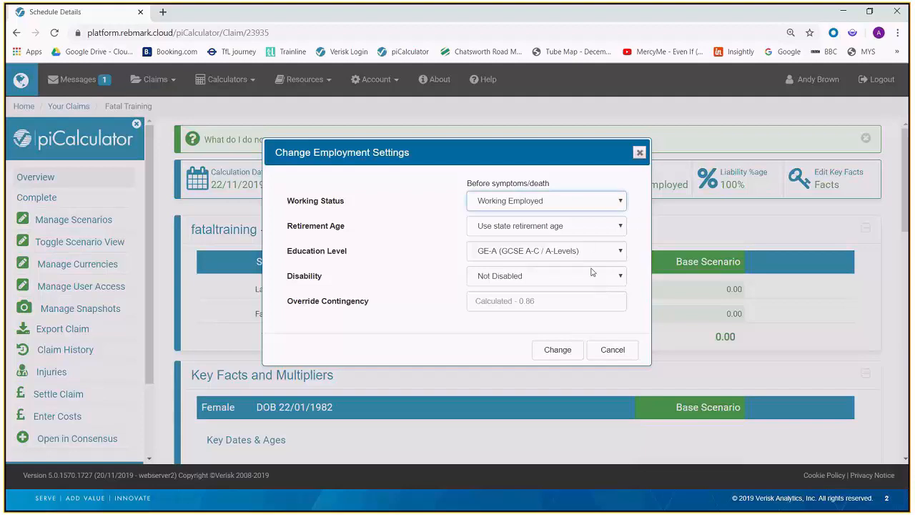
pyautogui.click(611, 349)
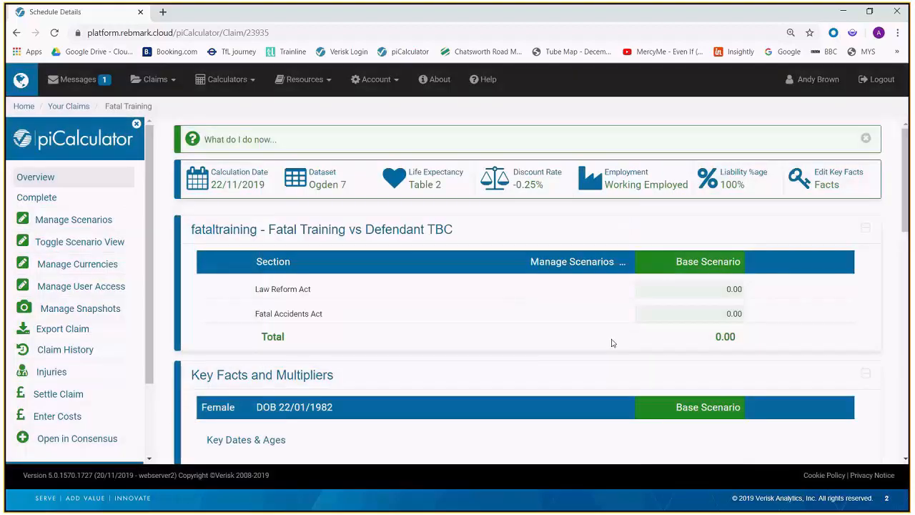
pyautogui.click(847, 184)
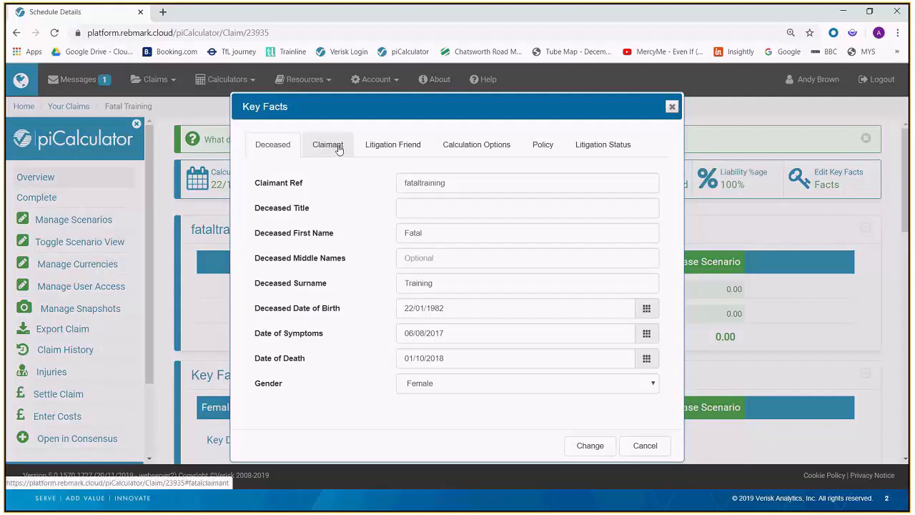
pyautogui.click(672, 106)
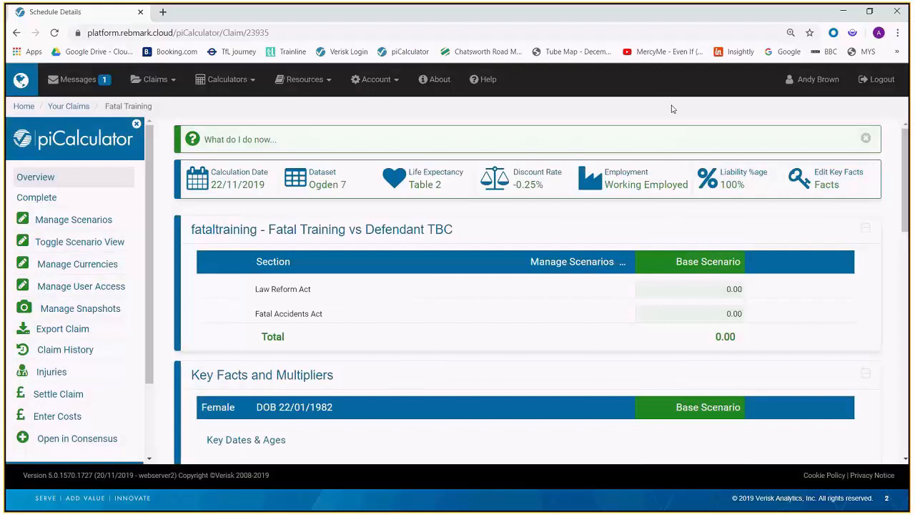
# Examine the key dates, ages, life expectancy and multipliers under Key Facts and Multipliers
pyautogui.scroll(-2, 663, 283)
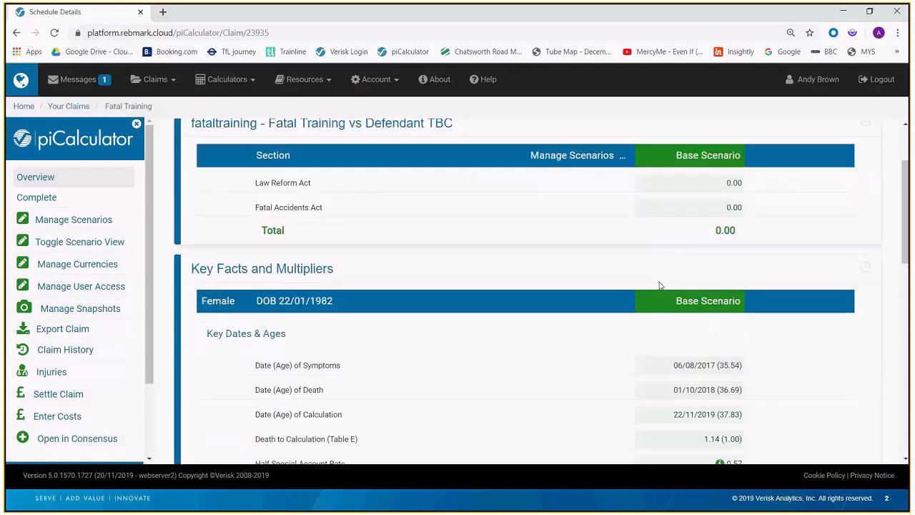
pyautogui.scroll(-1, 659, 280)
pyautogui.scroll(-1, 660, 285)
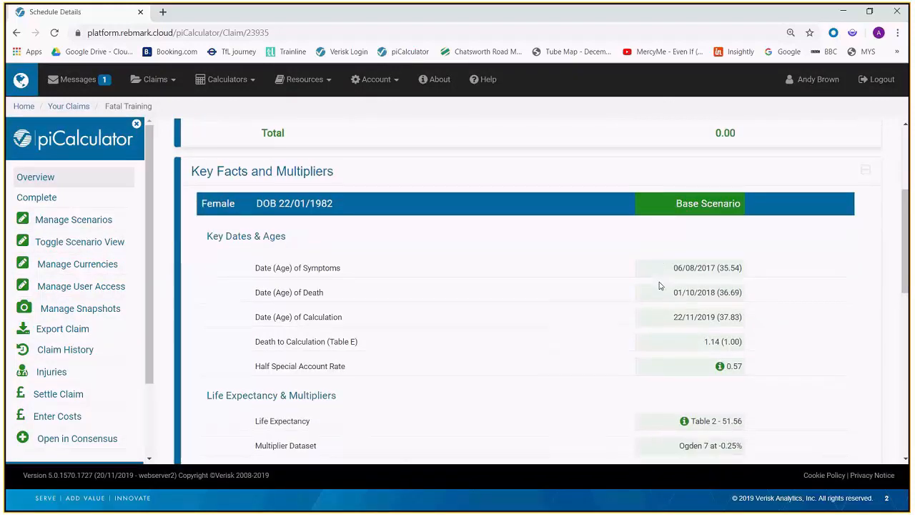
pyautogui.scroll(-1, 660, 285)
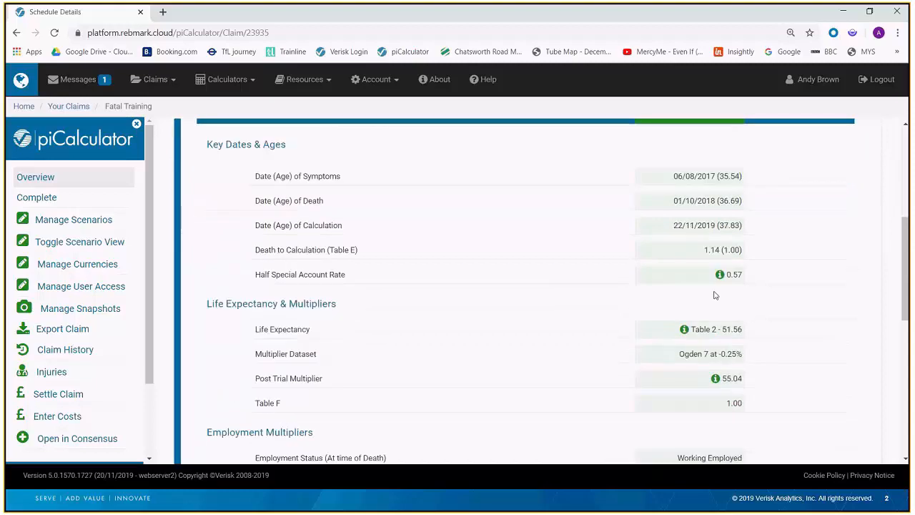
pyautogui.moveTo(684, 330)
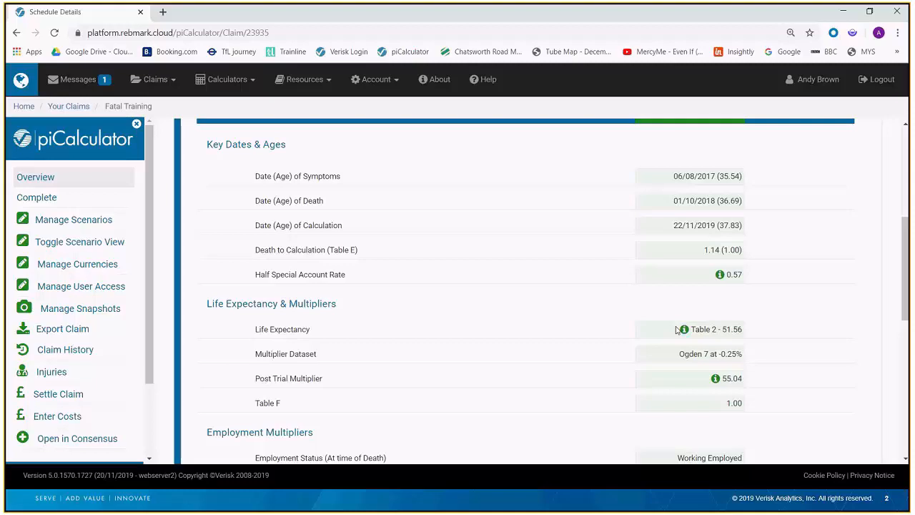
# Collapse the Key Facts and Multipliers section and expand the Dependants section
pyautogui.scroll(1, 677, 332)
pyautogui.scroll(2, 679, 338)
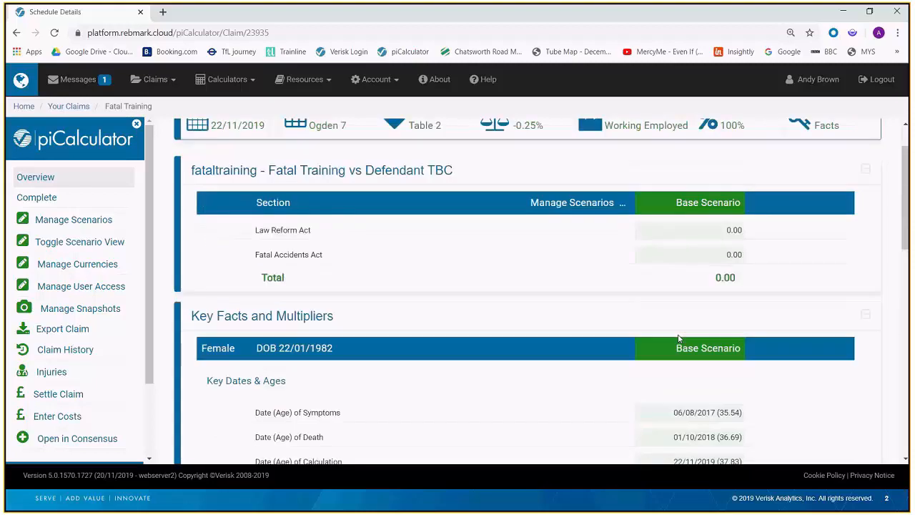
pyautogui.click(600, 323)
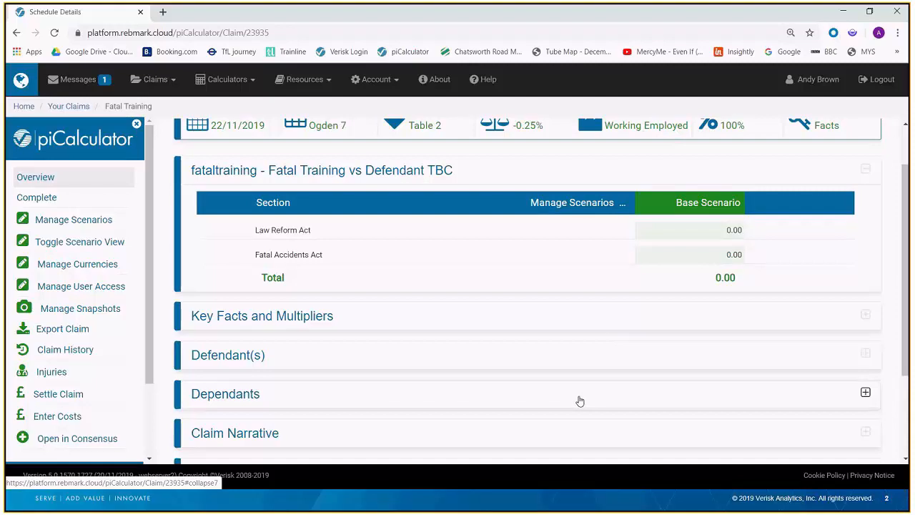
pyautogui.click(580, 400)
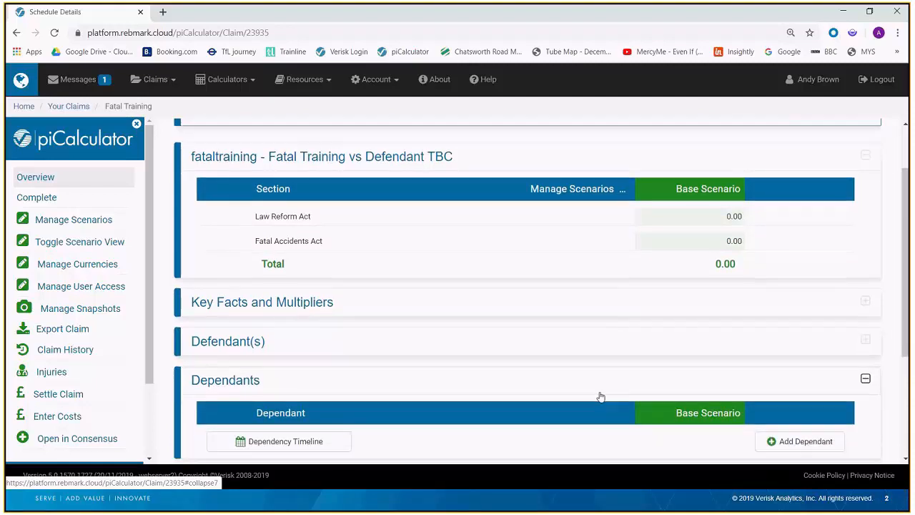
# Add a first dependant with the person's first name, surname and date of birth, and set the gender to Male
pyautogui.scroll(-2, 600, 397)
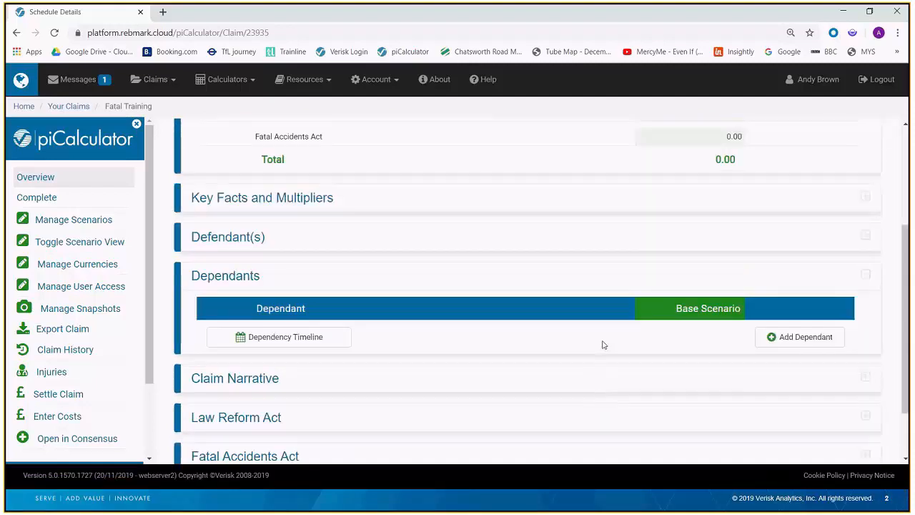
pyautogui.click(801, 339)
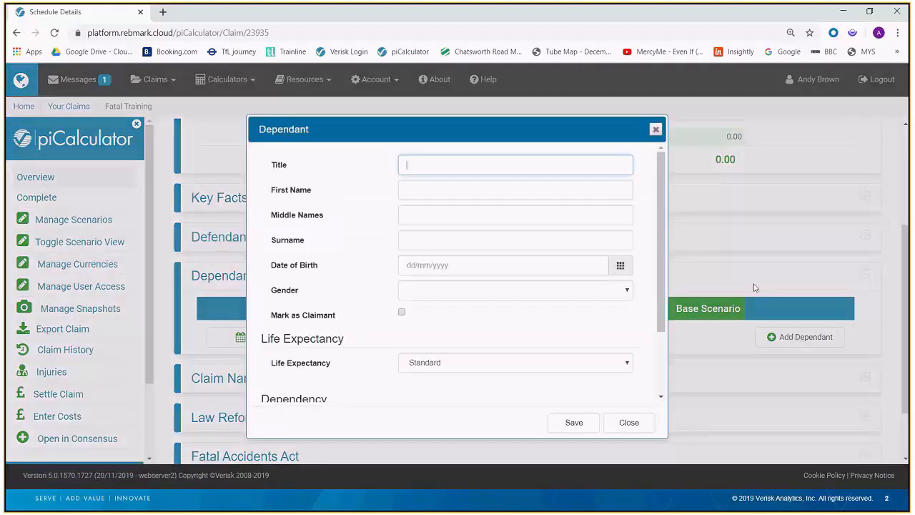
pyautogui.click(445, 189)
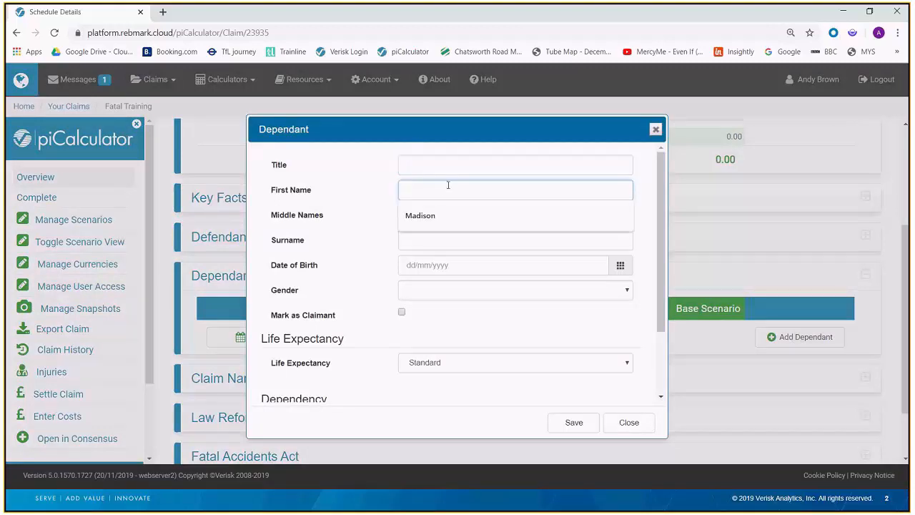
pyautogui.write('John')
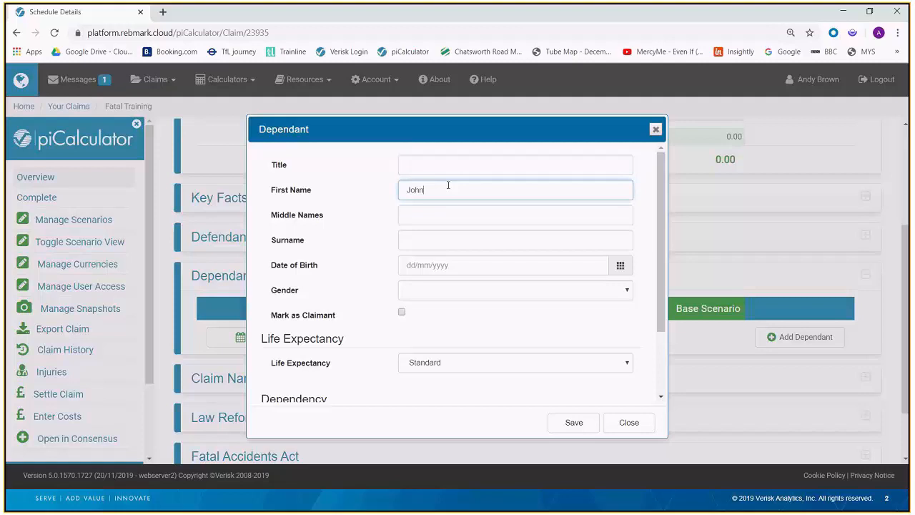
pyautogui.click(454, 240)
pyautogui.write('Smith')
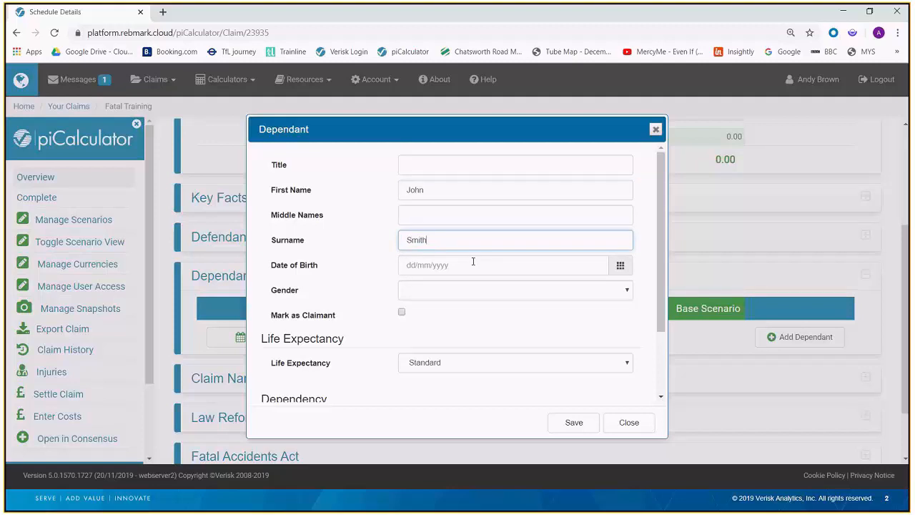
pyautogui.click(473, 261)
pyautogui.write('01/0')
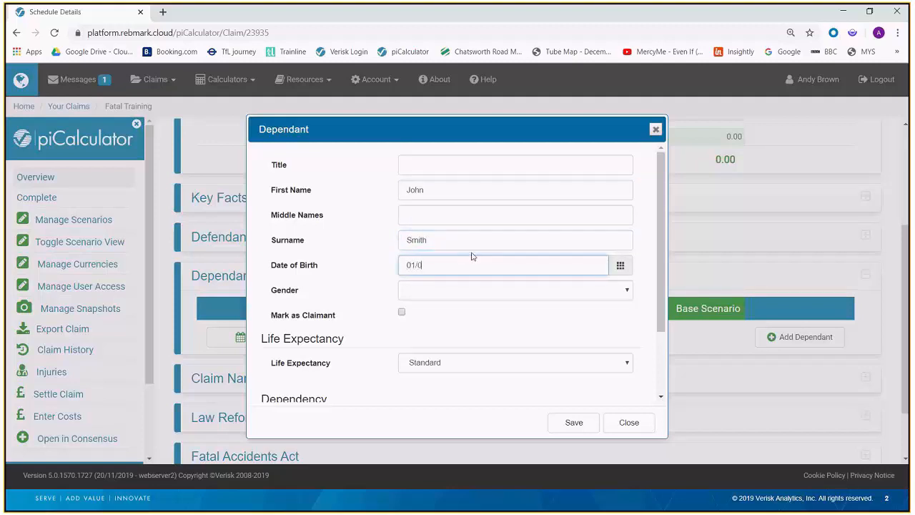
pyautogui.write('3/1983')
pyautogui.click(477, 291)
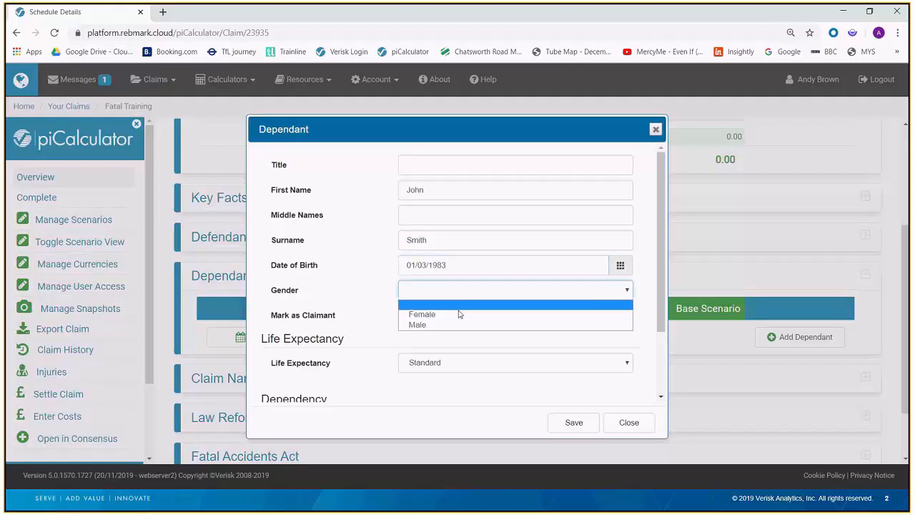
pyautogui.click(465, 325)
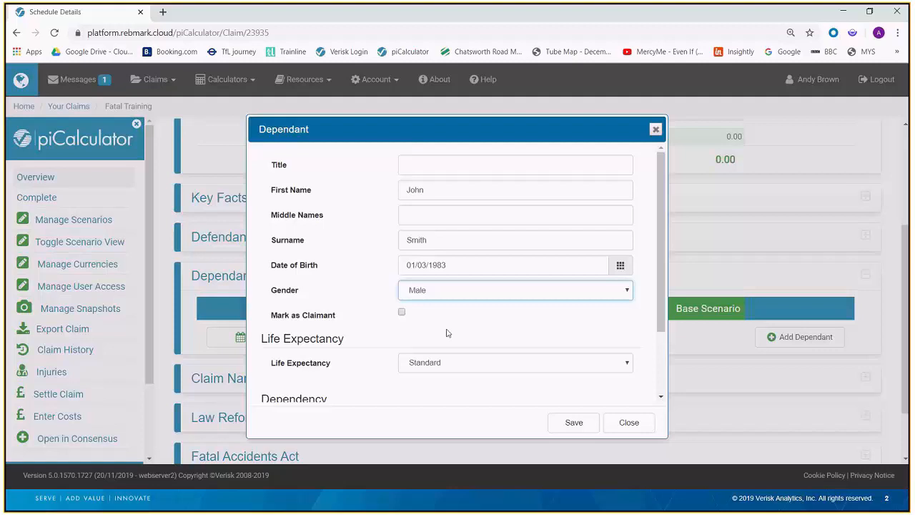
# Mark the first dependant as dependent on both services and income, keep the default durations, and save the entry
pyautogui.scroll(-2, 463, 333)
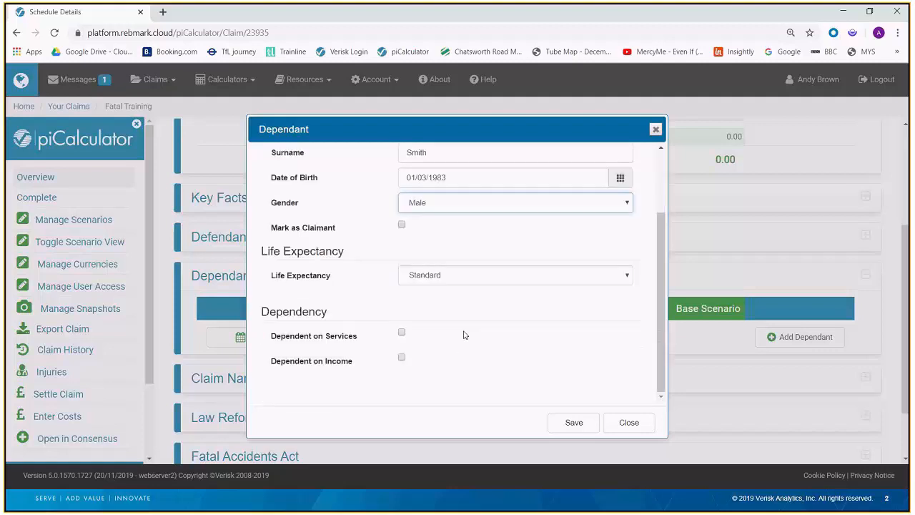
pyautogui.click(400, 330)
pyautogui.click(402, 357)
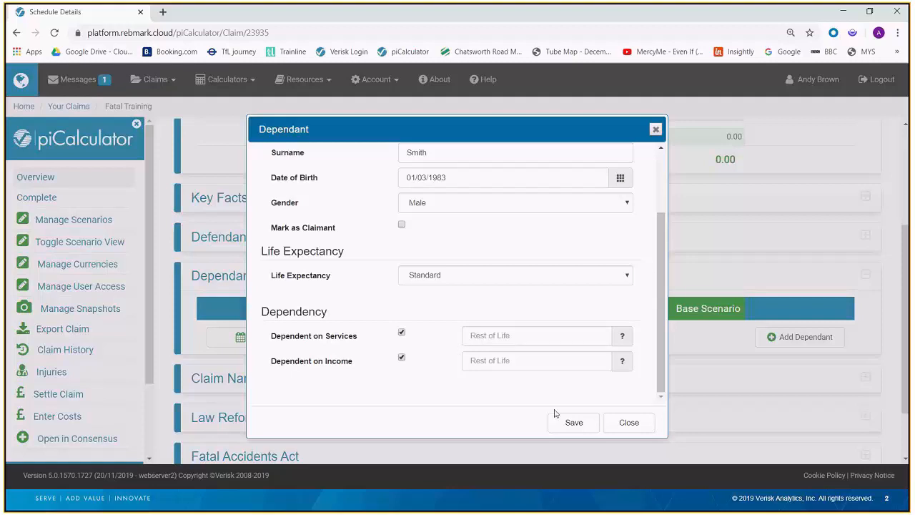
pyautogui.click(574, 423)
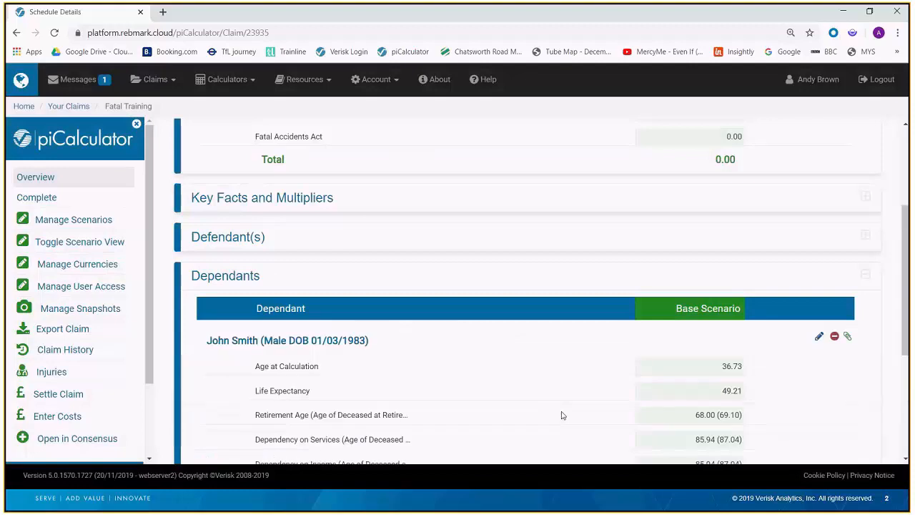
# Add a second dependant with the first name Parent, enter the date of birth, and set the gender to Female
pyautogui.scroll(-3, 568, 412)
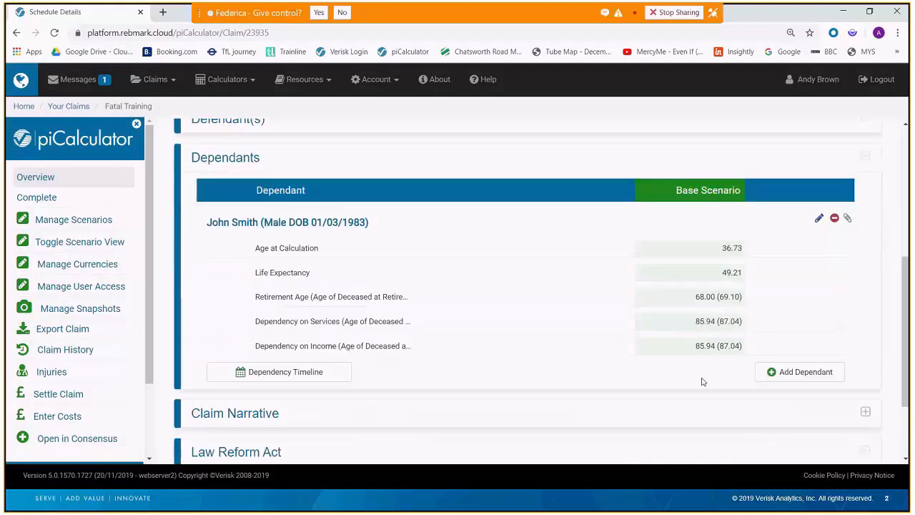
pyautogui.click(799, 372)
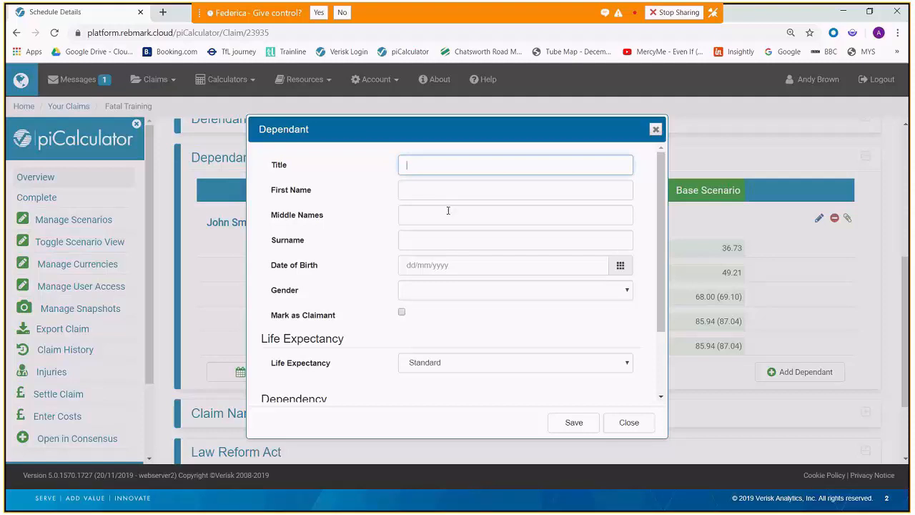
pyautogui.click(452, 189)
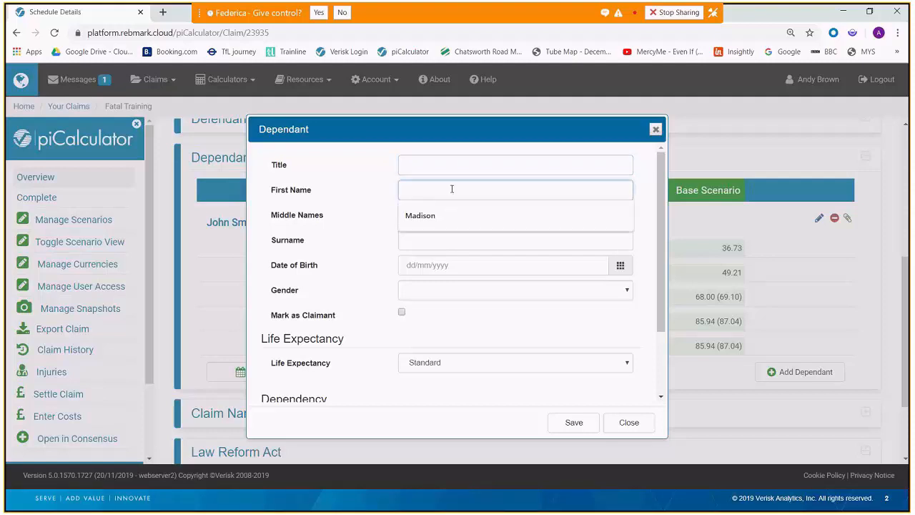
pyautogui.write('Pai')
pyautogui.write('ent')
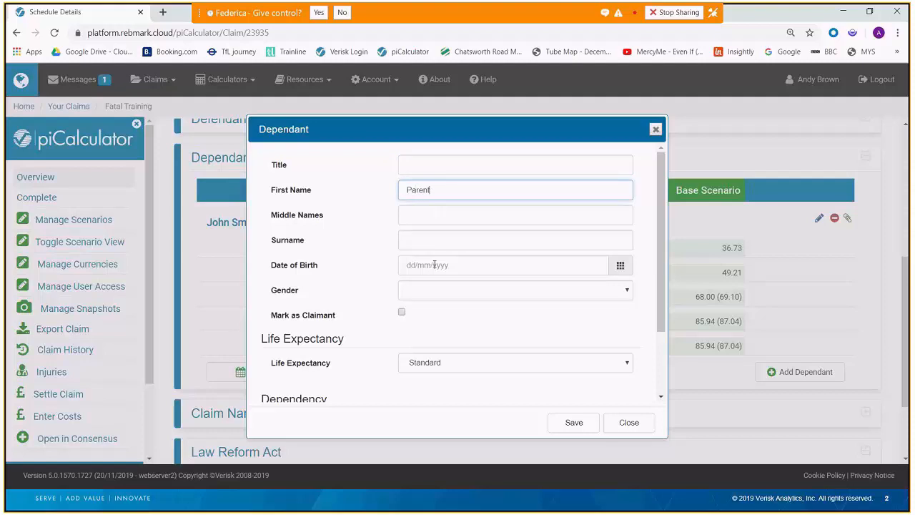
pyautogui.click(440, 265)
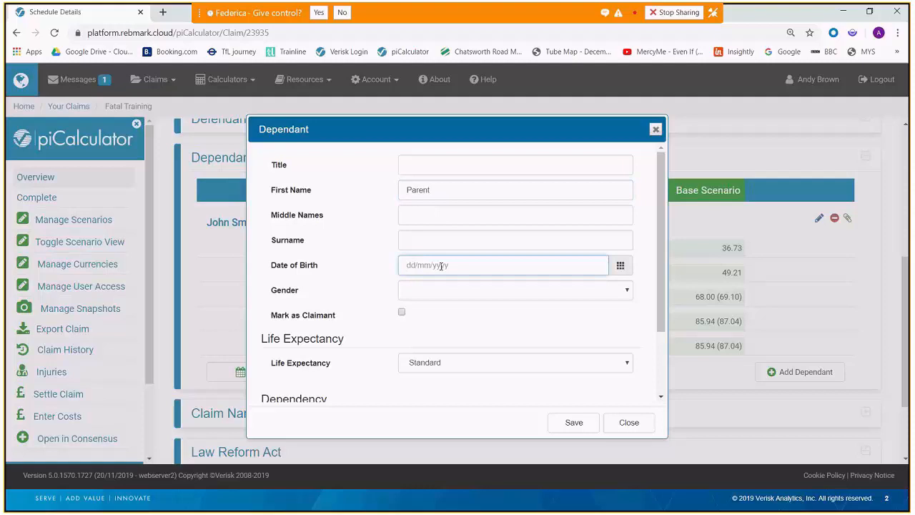
pyautogui.write('01/04/1950')
pyautogui.click(461, 291)
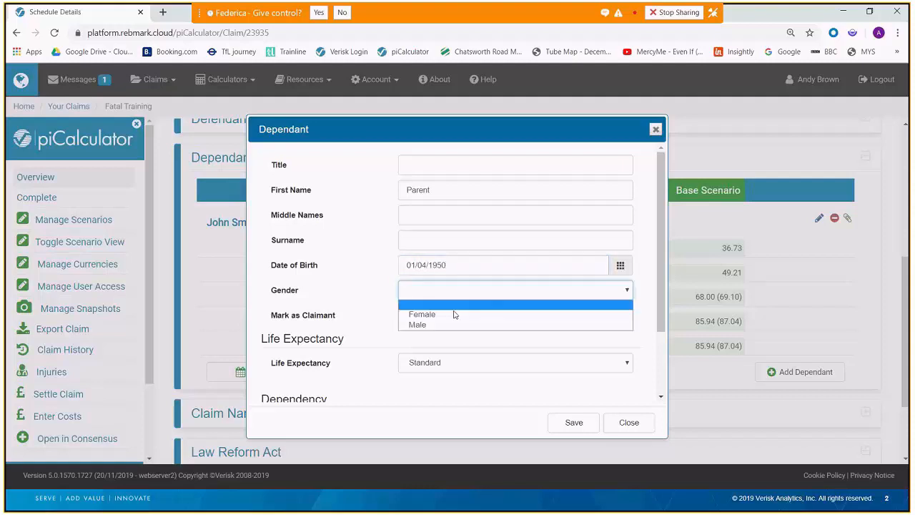
pyautogui.click(454, 315)
# Mark the Parent dependant as dependent on services only, keep the default duration, and save the entry
pyautogui.scroll(-2, 455, 313)
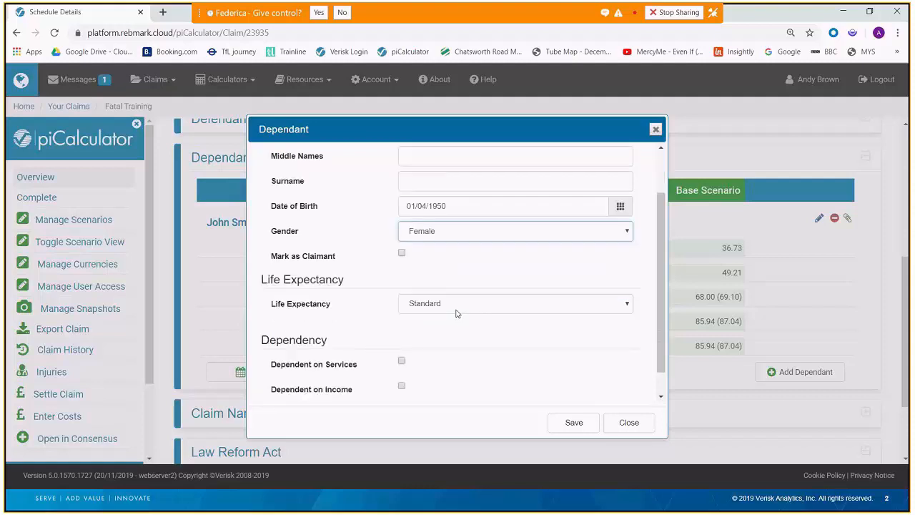
pyautogui.scroll(-1, 455, 312)
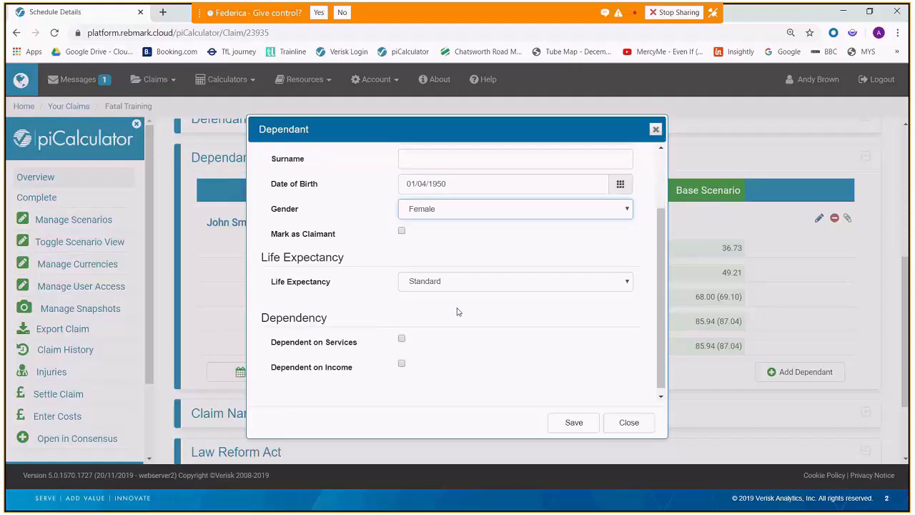
pyautogui.click(402, 333)
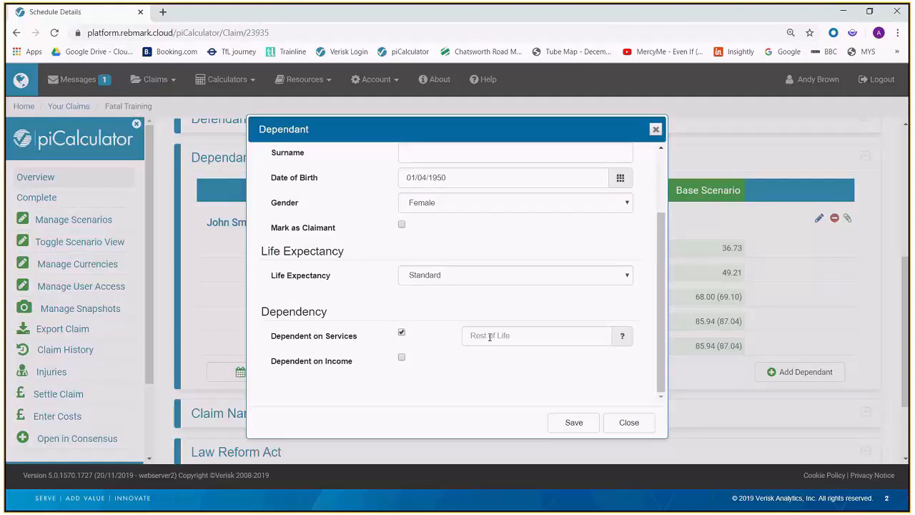
pyautogui.click(576, 423)
# Add a third dependant with the first name Child, enter the date of birth, and set the gender to Female
pyautogui.scroll(-3, 586, 407)
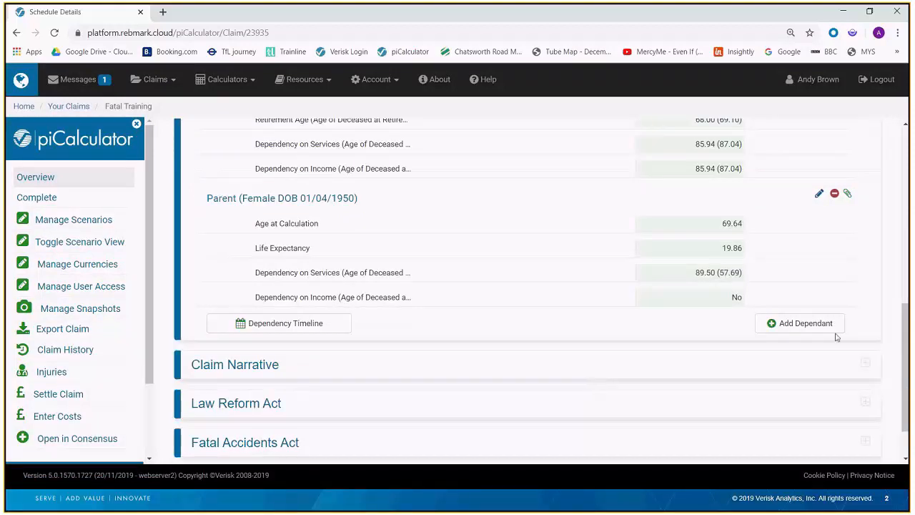
pyautogui.click(806, 324)
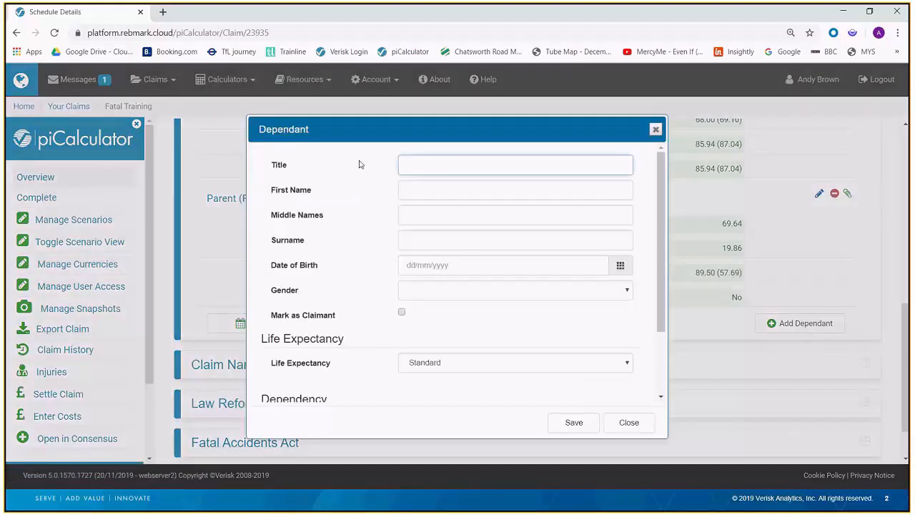
pyautogui.click(410, 190)
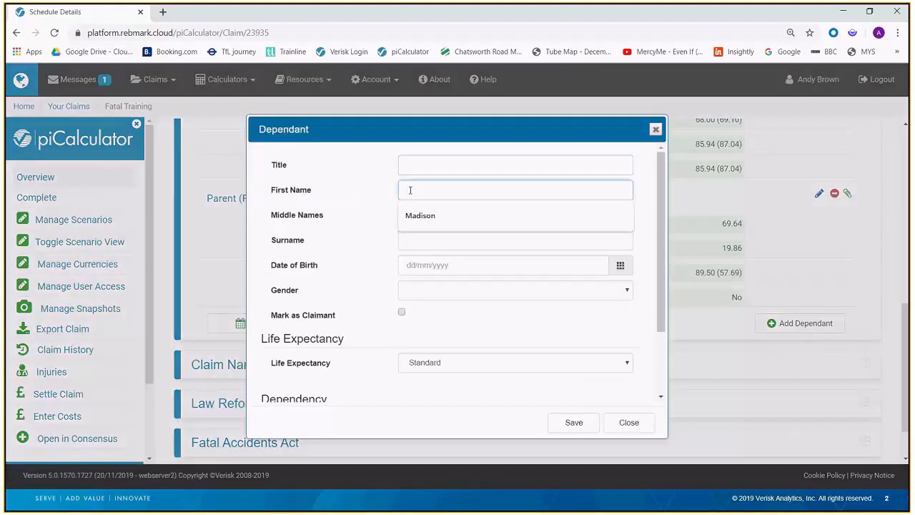
pyautogui.write('Child')
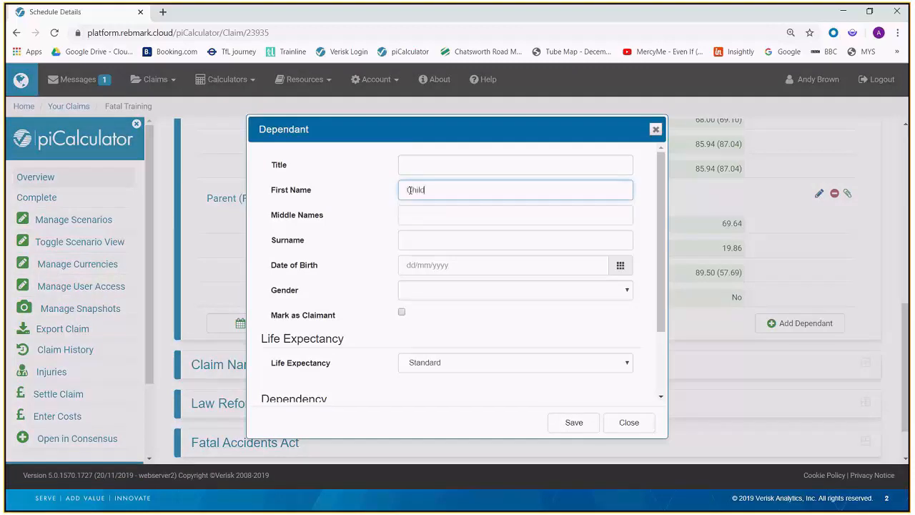
pyautogui.click(432, 266)
pyautogui.write('01/09')
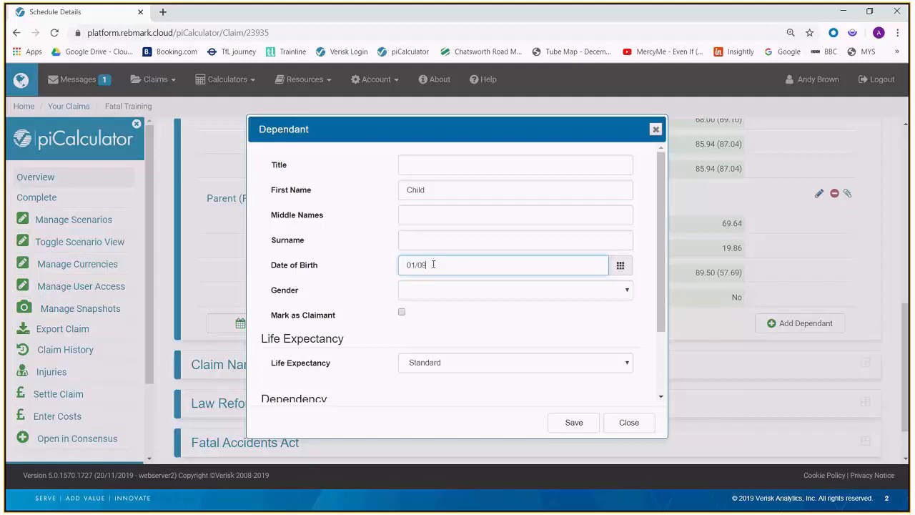
pyautogui.write('/2009')
pyautogui.click(435, 290)
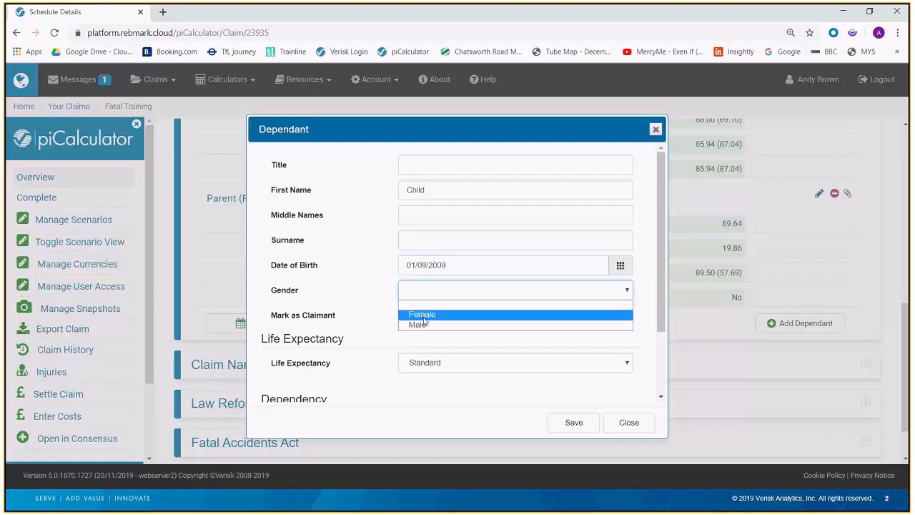
pyautogui.click(423, 319)
# Make the Child dependant dependent on services and on income, both until age 21, and save the entry
pyautogui.scroll(-2, 431, 320)
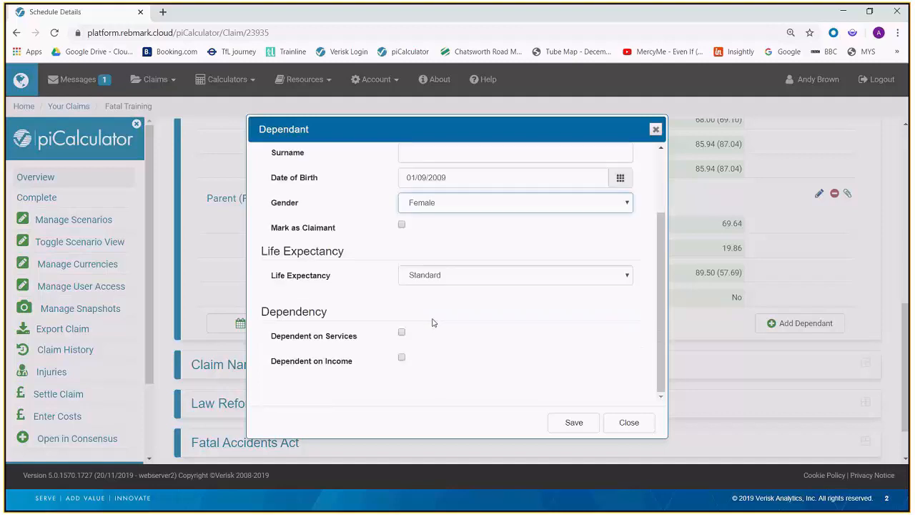
pyautogui.click(402, 334)
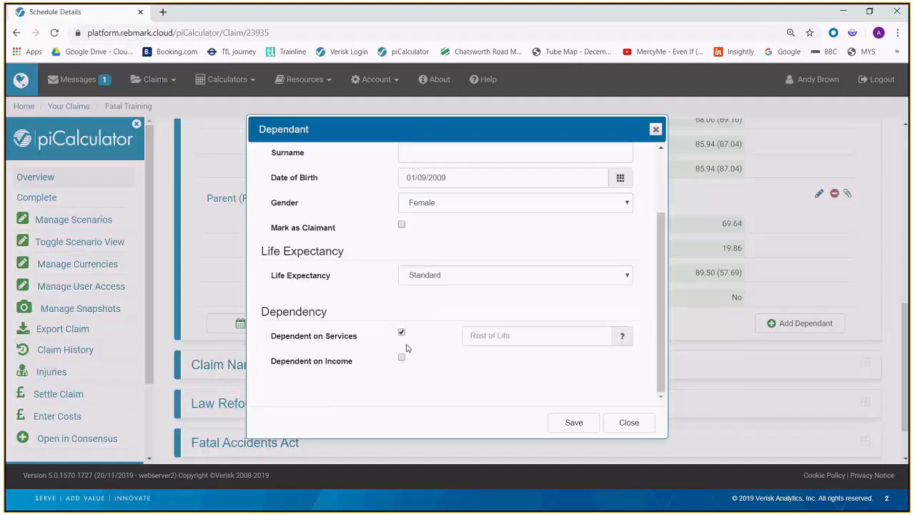
pyautogui.click(402, 357)
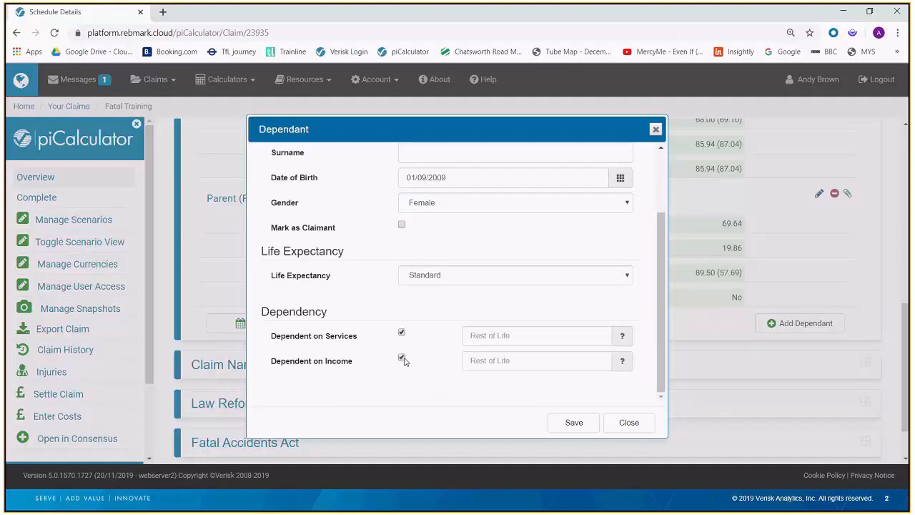
pyautogui.click(491, 336)
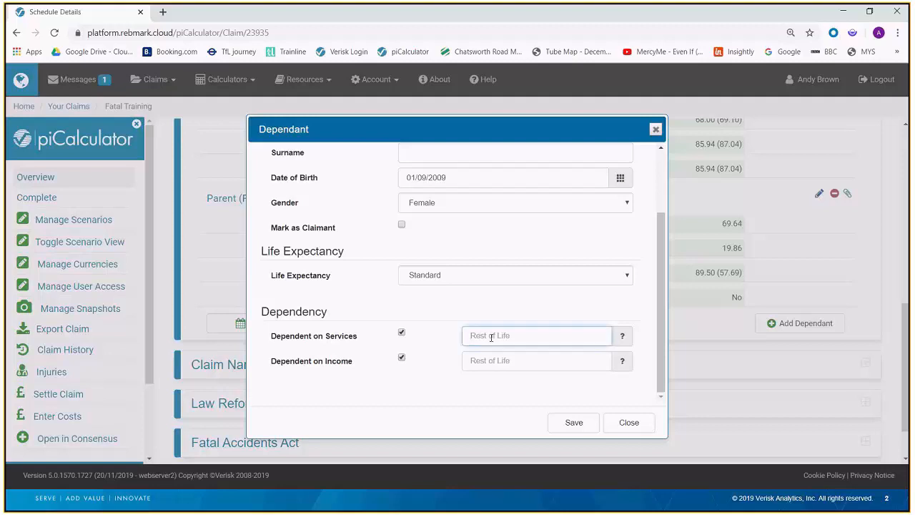
pyautogui.write('21')
pyautogui.click(471, 360)
pyautogui.write('21')
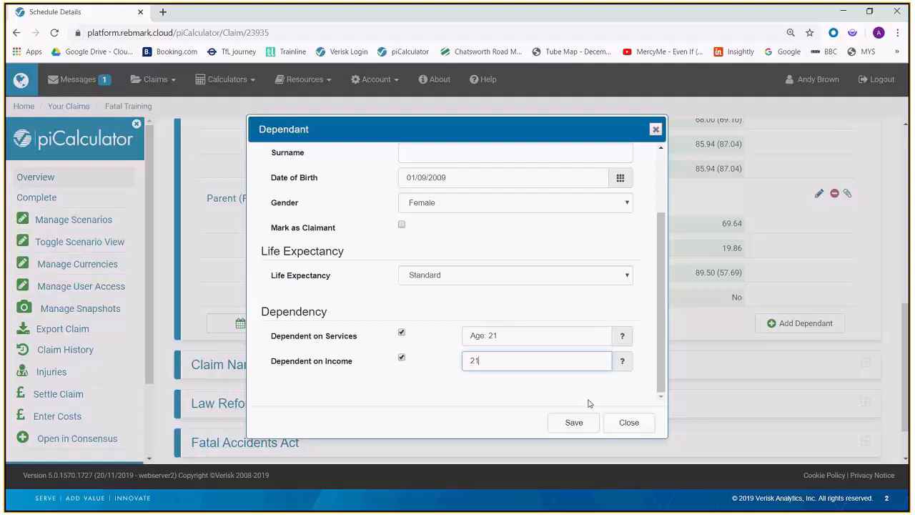
pyautogui.click(576, 423)
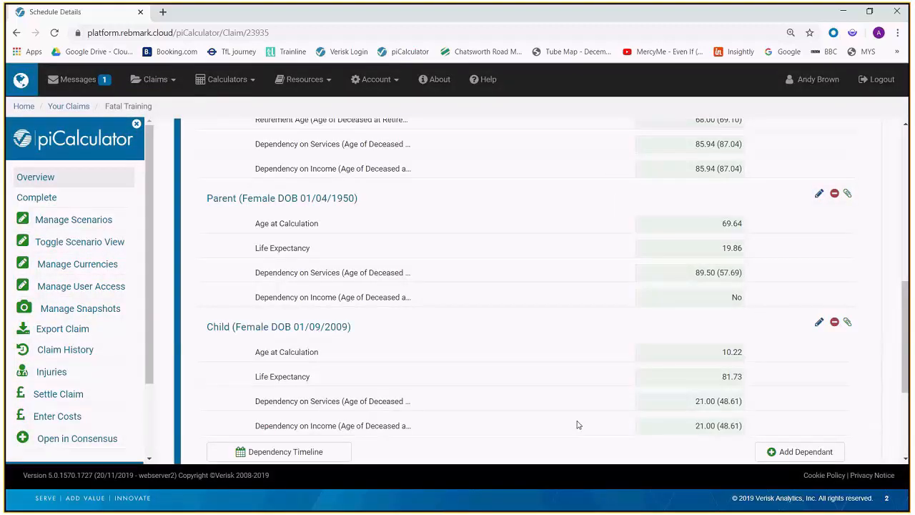
# Review the dependency timeline's dates, durations and ages for the deceased and all dependants, and close it without exporting
pyautogui.scroll(-1, 577, 425)
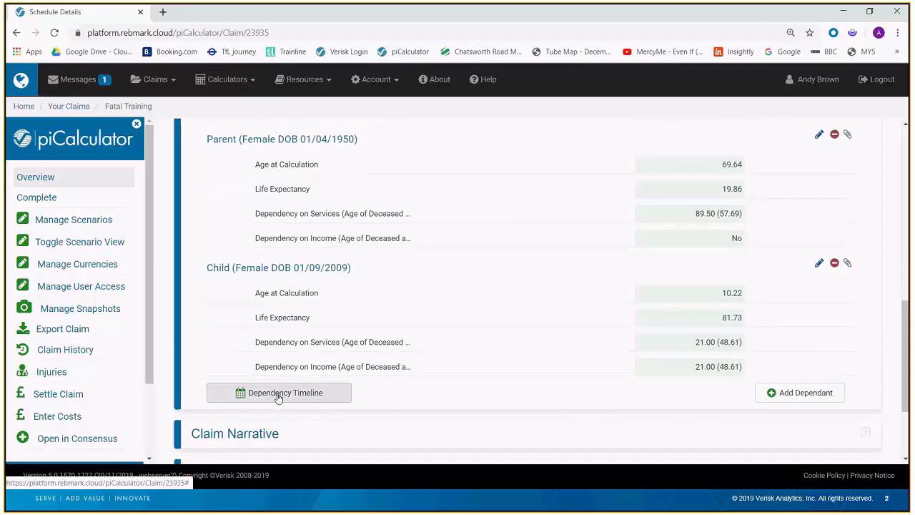
pyautogui.click(279, 395)
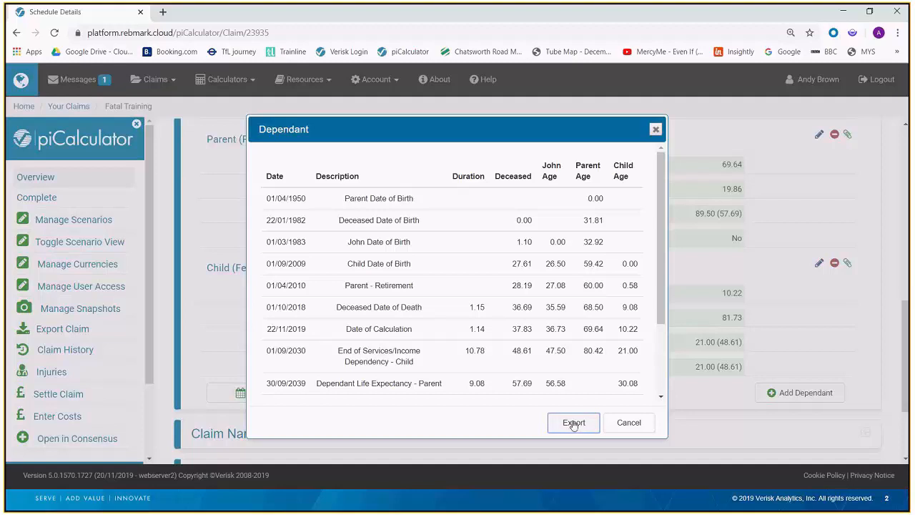
pyautogui.click(621, 422)
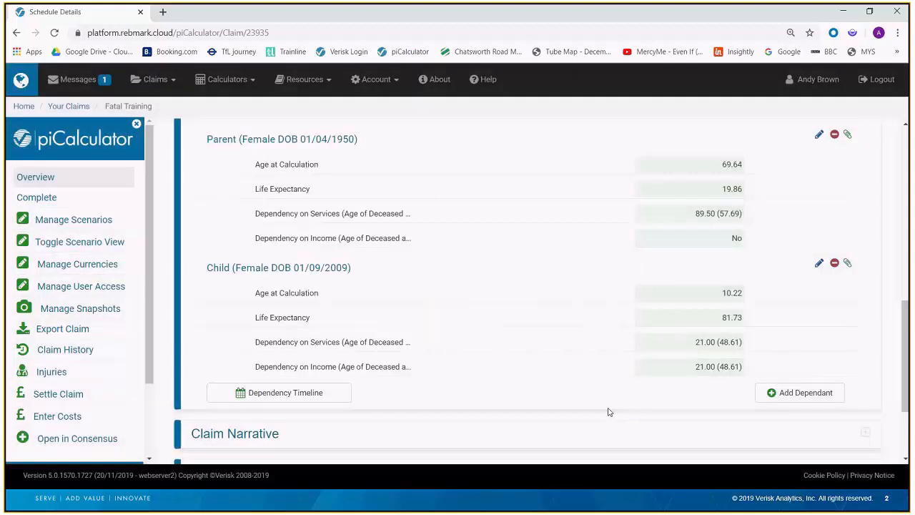
# Add a "Travel to hospice" head of loss to the special damages under the Law Reform Act
pyautogui.scroll(-2, 609, 411)
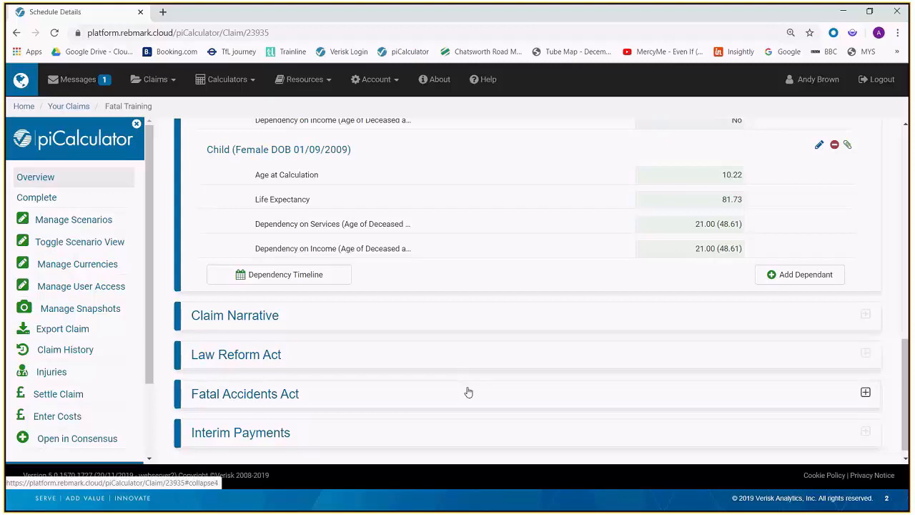
pyautogui.click(430, 360)
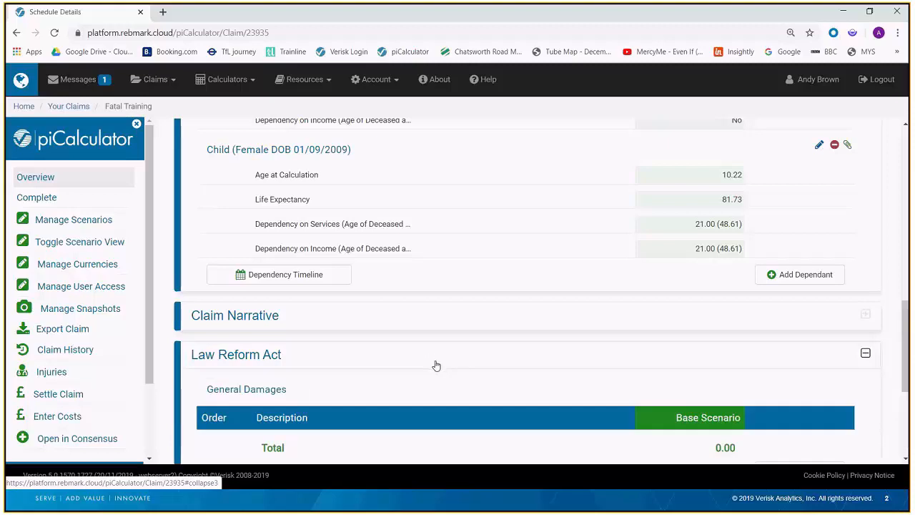
pyautogui.scroll(-2, 437, 365)
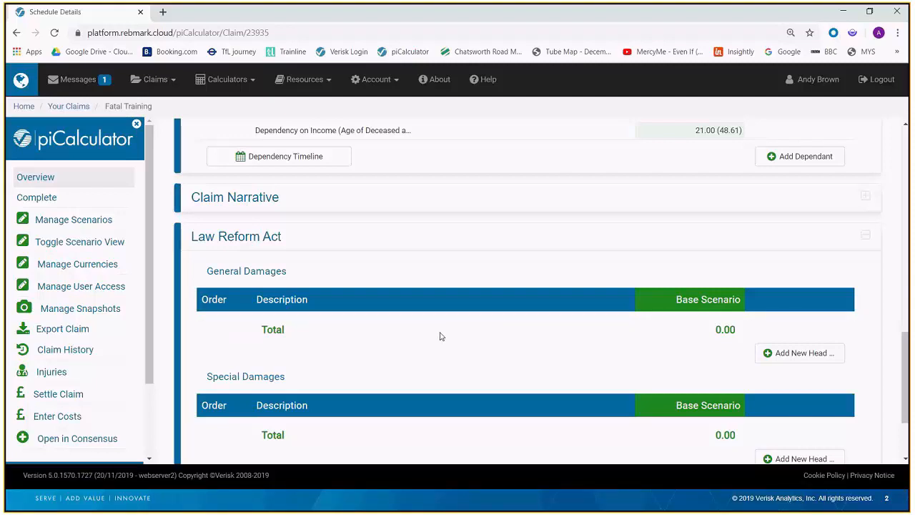
pyautogui.scroll(-1, 438, 335)
pyautogui.scroll(-1, 440, 333)
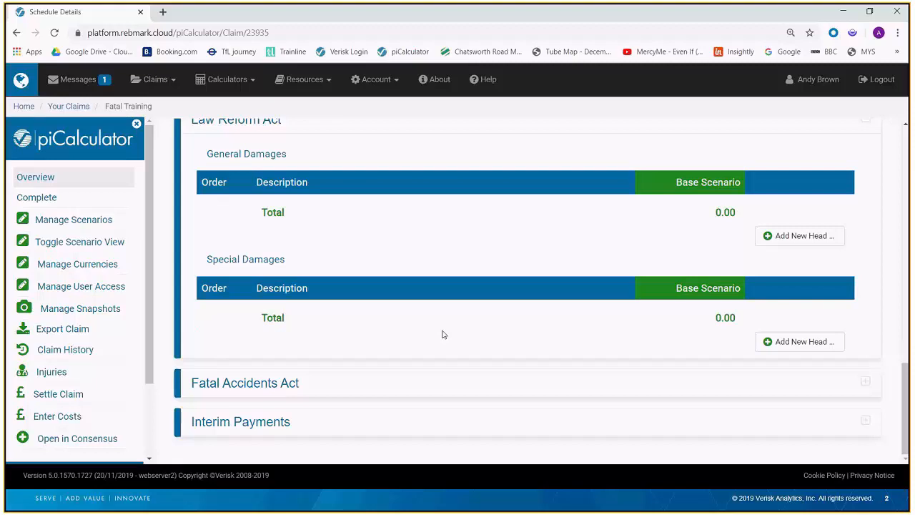
pyautogui.click(806, 344)
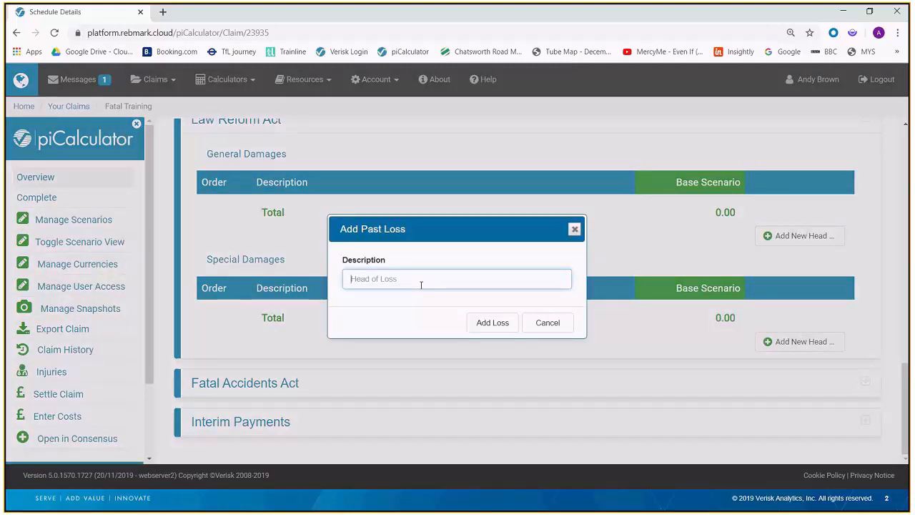
pyautogui.write('Travel to hospice')
pyautogui.click(489, 323)
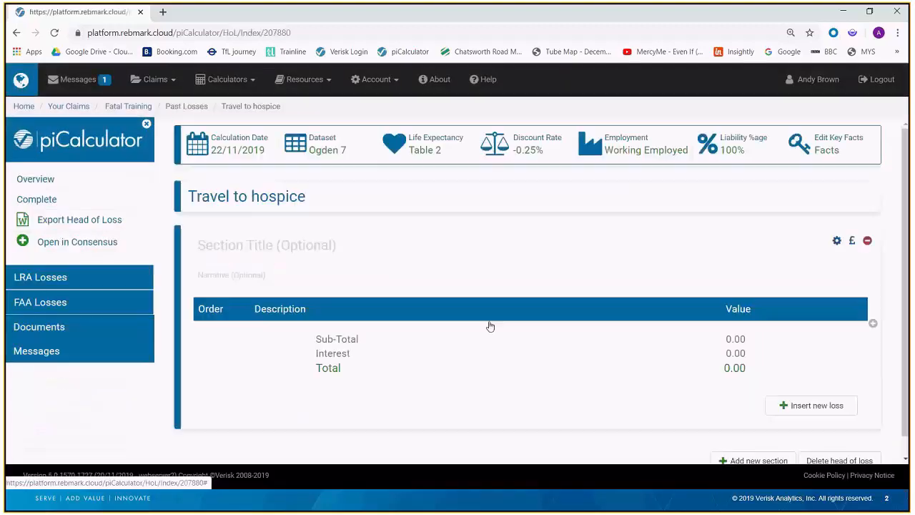
# Insert a Travel Continuous loss starting 20/09/2018 with a distance of 10 each way, keeping the default end date
pyautogui.click(816, 407)
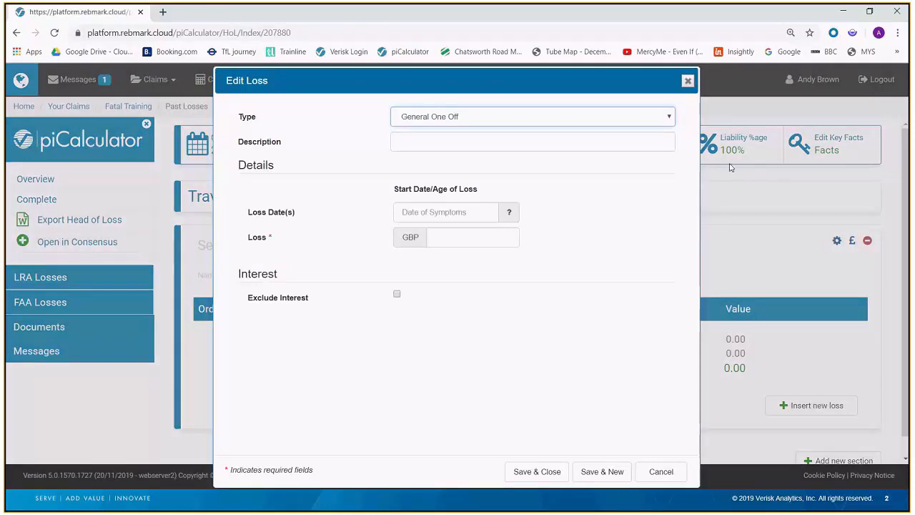
pyautogui.click(673, 117)
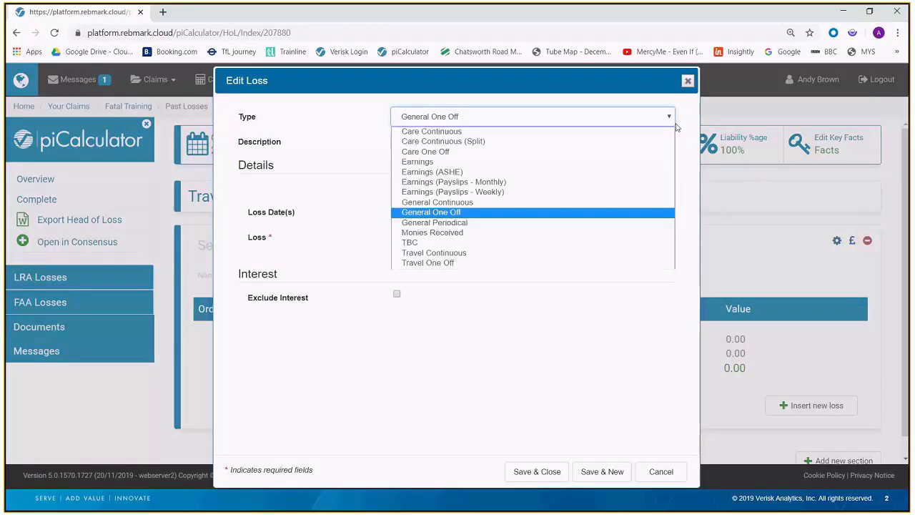
pyautogui.click(548, 250)
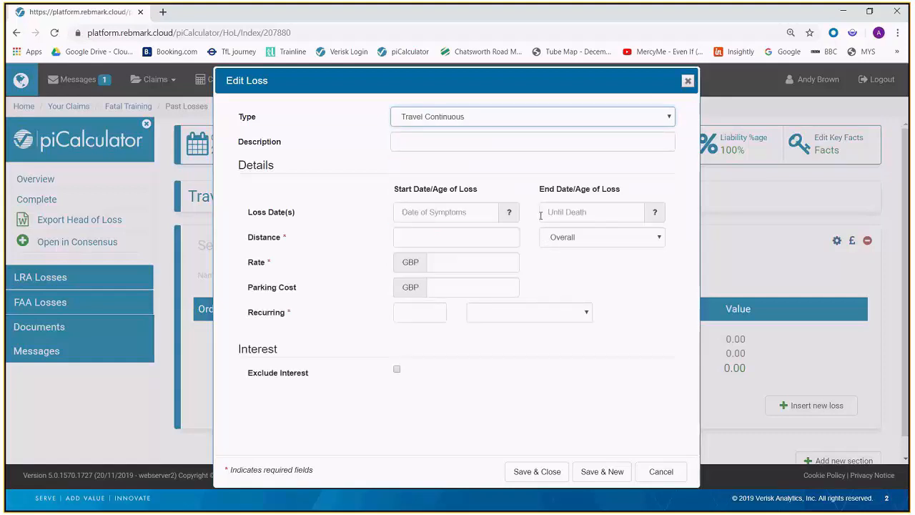
pyautogui.click(442, 211)
pyautogui.write('20')
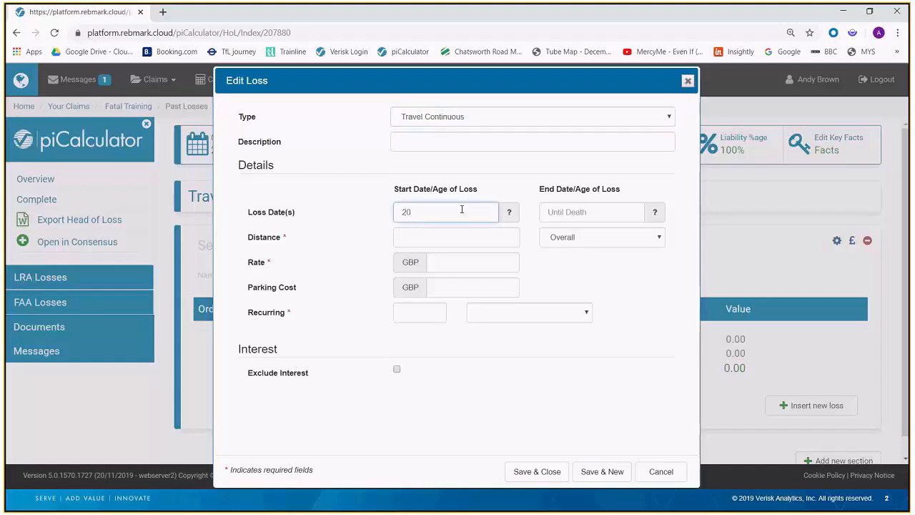
pyautogui.write('/09/2018')
pyautogui.click(422, 242)
pyautogui.write('10')
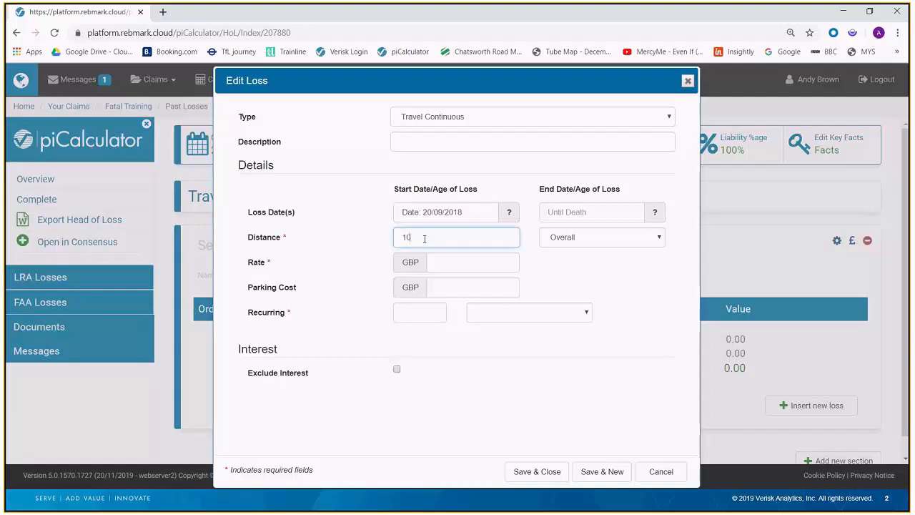
pyautogui.click(574, 240)
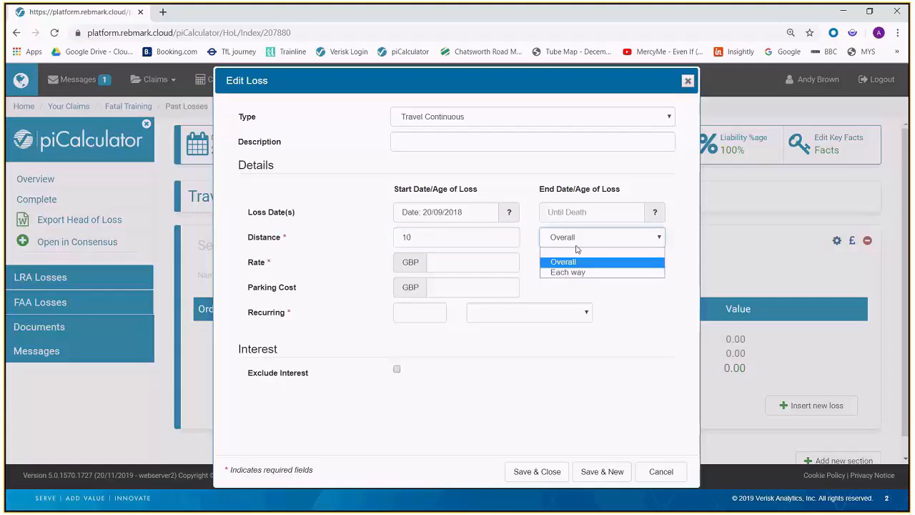
pyautogui.click(569, 272)
# Set the travel loss's rate to GBP 0.45, recurring 2 times per day, and save the loss
pyautogui.click(464, 262)
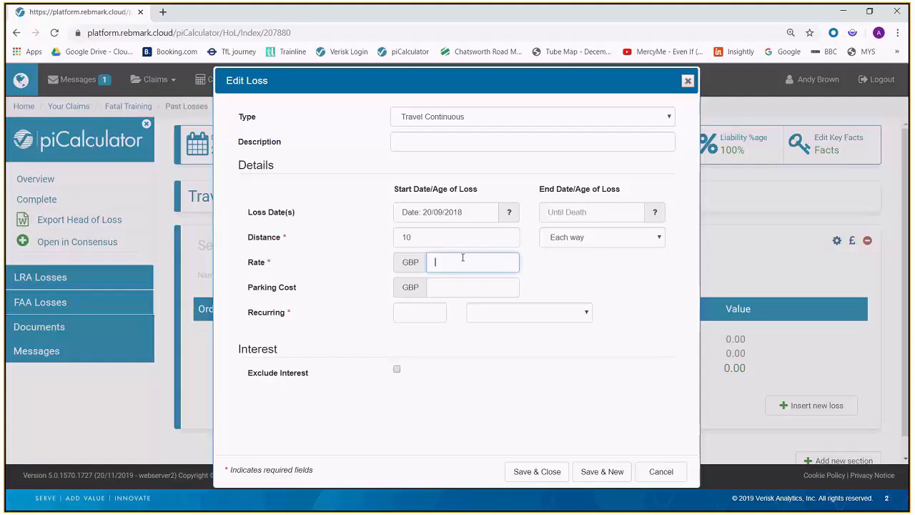
pyautogui.write('0.45')
pyautogui.click(435, 308)
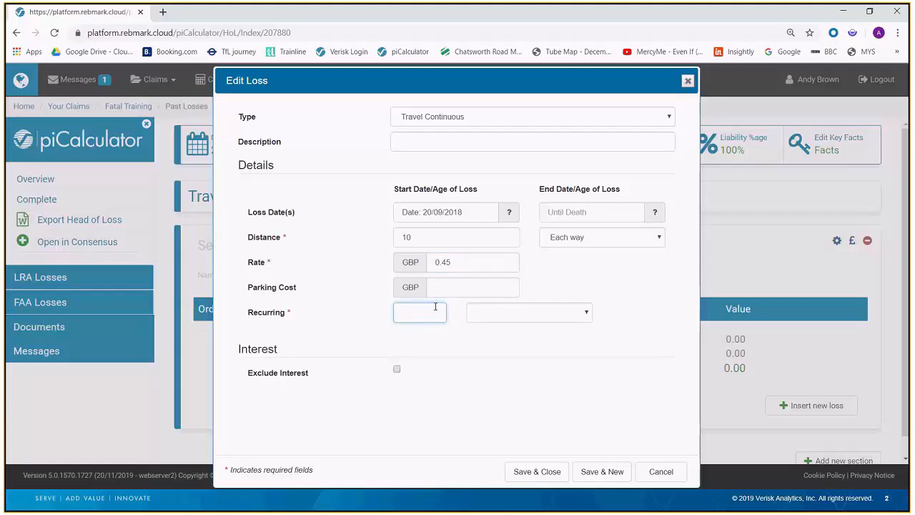
pyautogui.write('2')
pyautogui.click(585, 312)
pyautogui.click(540, 348)
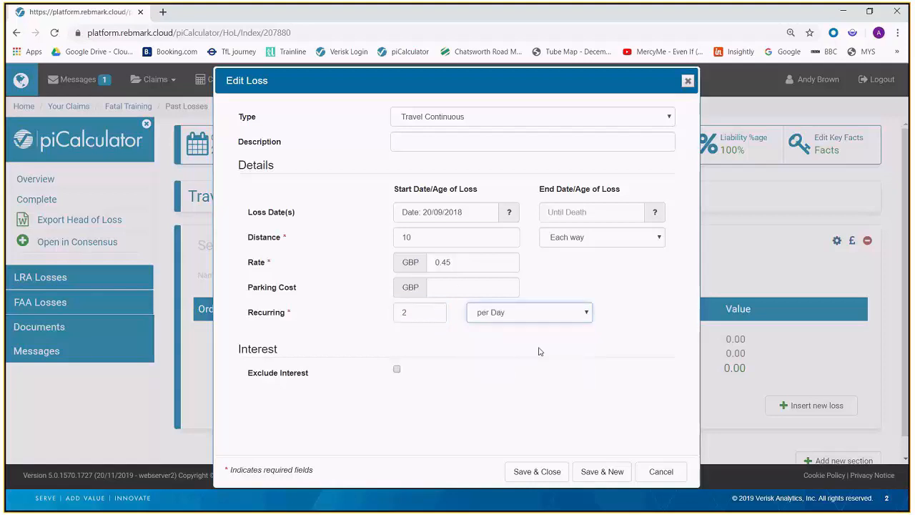
pyautogui.click(574, 372)
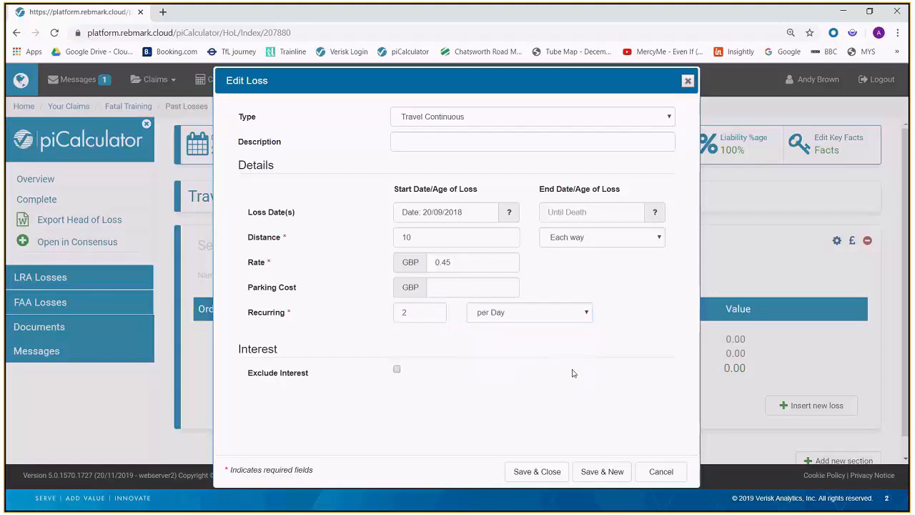
pyautogui.click(537, 472)
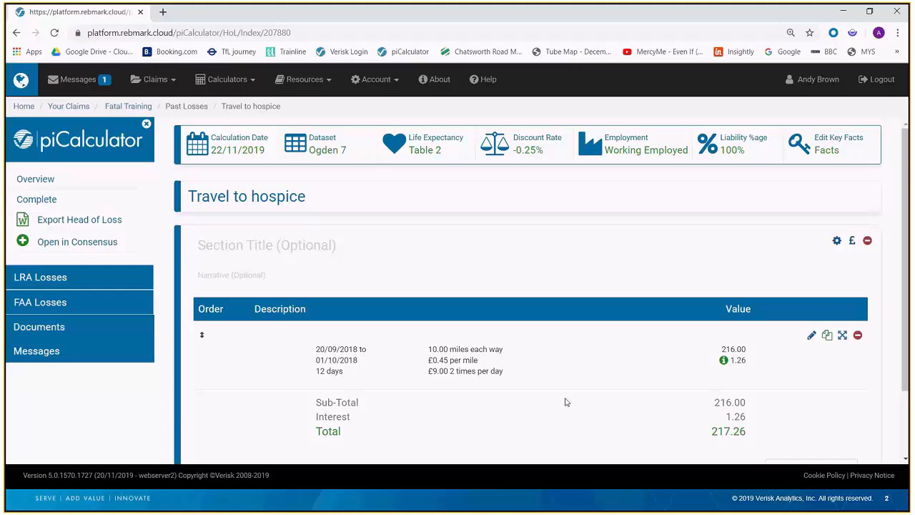
# Add a Fatal Accidents Act head of loss using the suggested description "Bereavement Award"
pyautogui.click(57, 309)
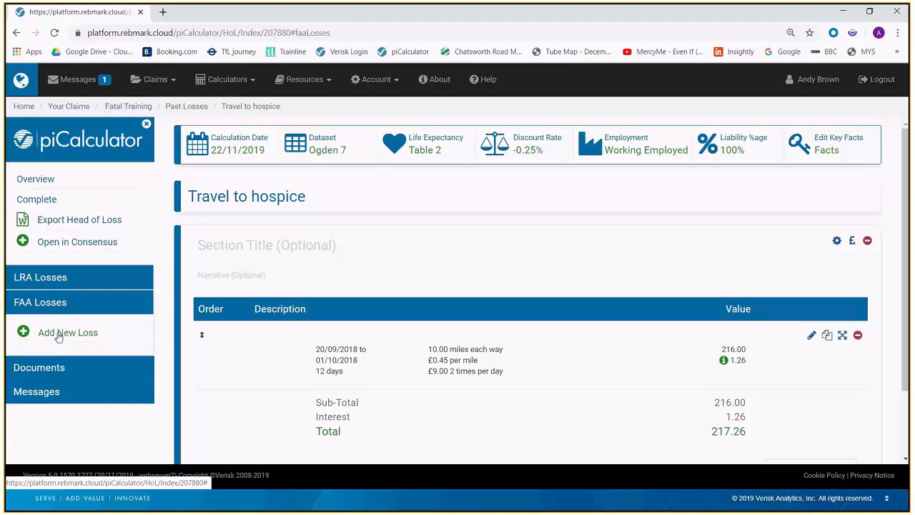
pyautogui.click(59, 334)
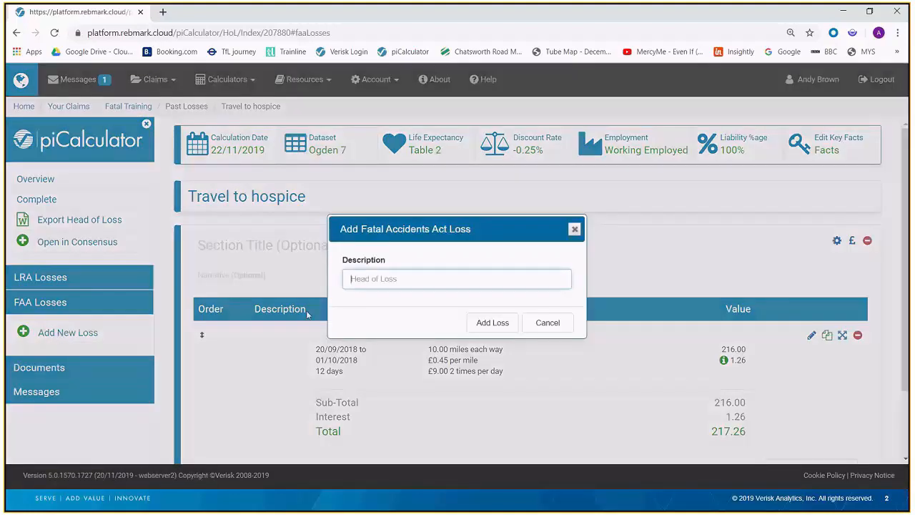
pyautogui.write('bereavement')
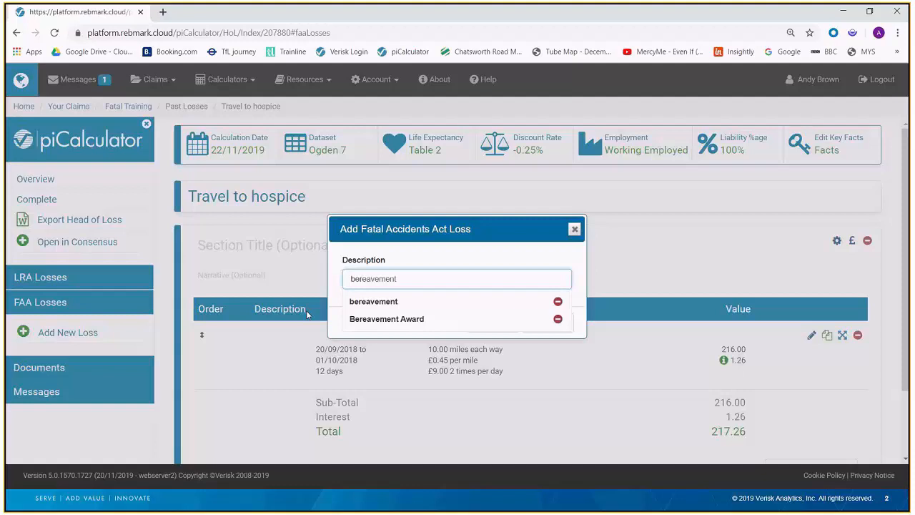
pyautogui.click(377, 319)
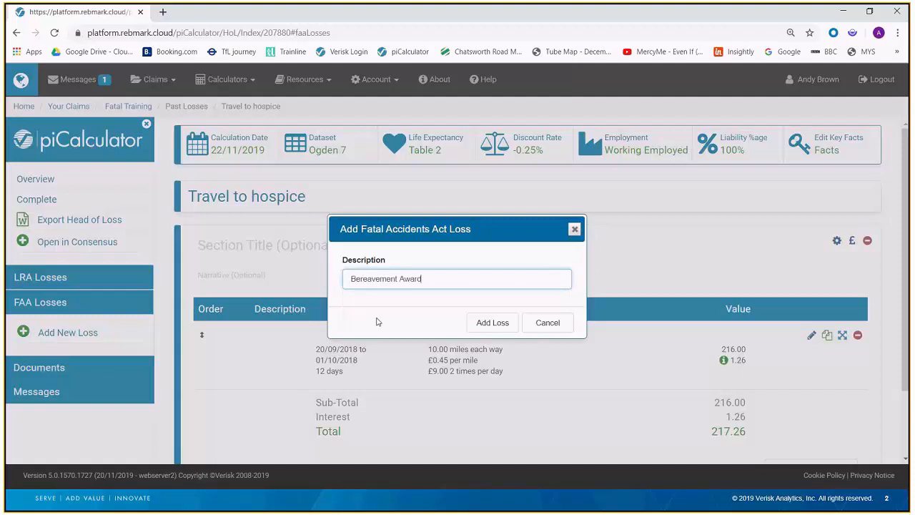
pyautogui.click(493, 323)
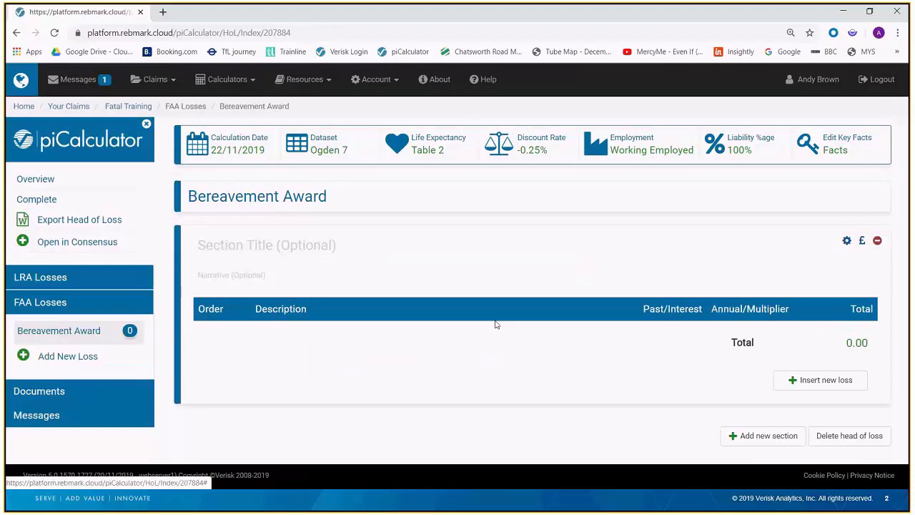
# Insert a loss of type Bereavement Award without further details, save it, and check its calculated interest
pyautogui.click(814, 379)
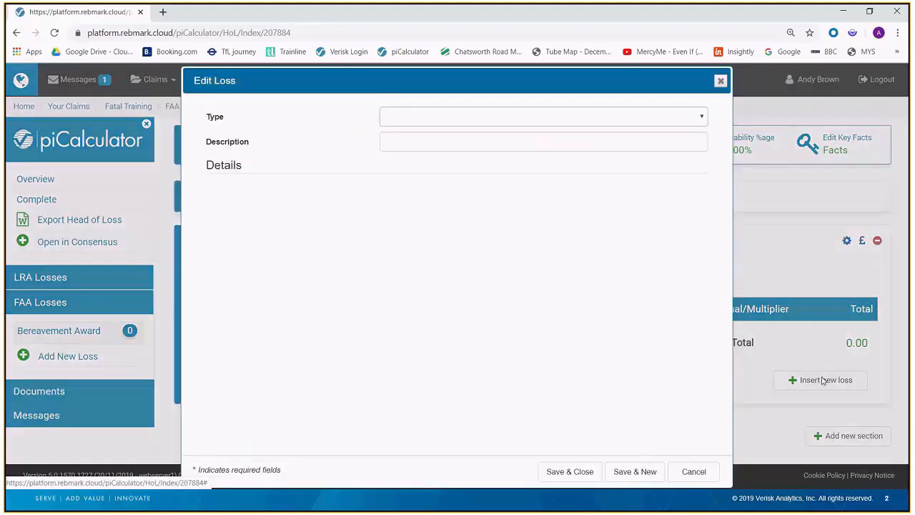
pyautogui.click(659, 116)
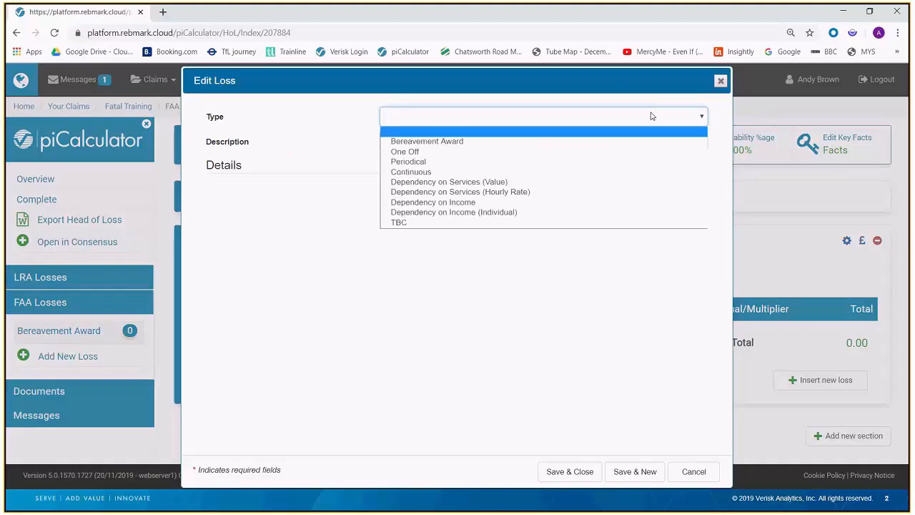
pyautogui.click(633, 142)
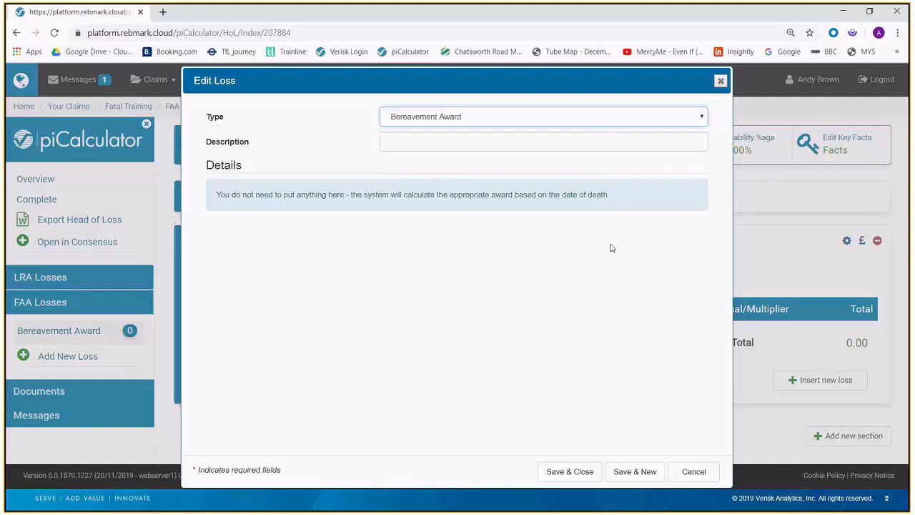
pyautogui.click(569, 473)
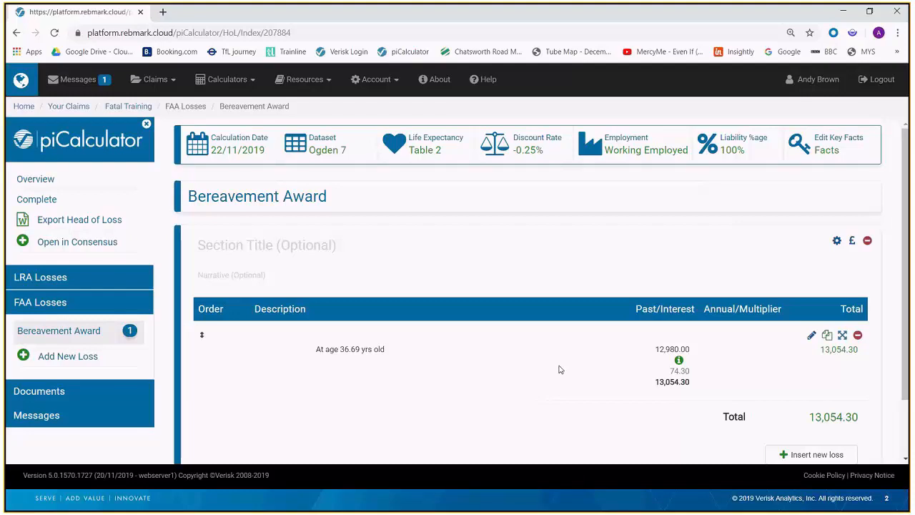
pyautogui.moveTo(673, 365)
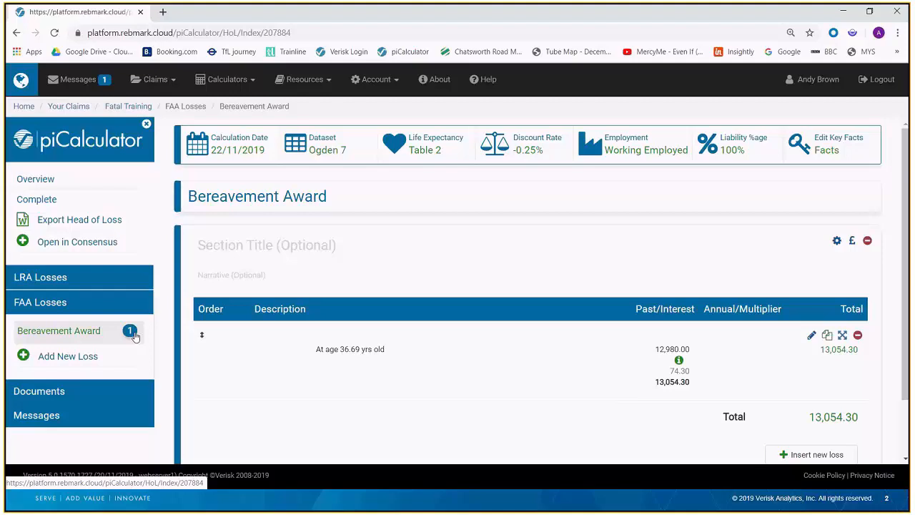
# Add another Fatal Accidents Act head of loss using the description "Dependency on income"
pyautogui.click(80, 357)
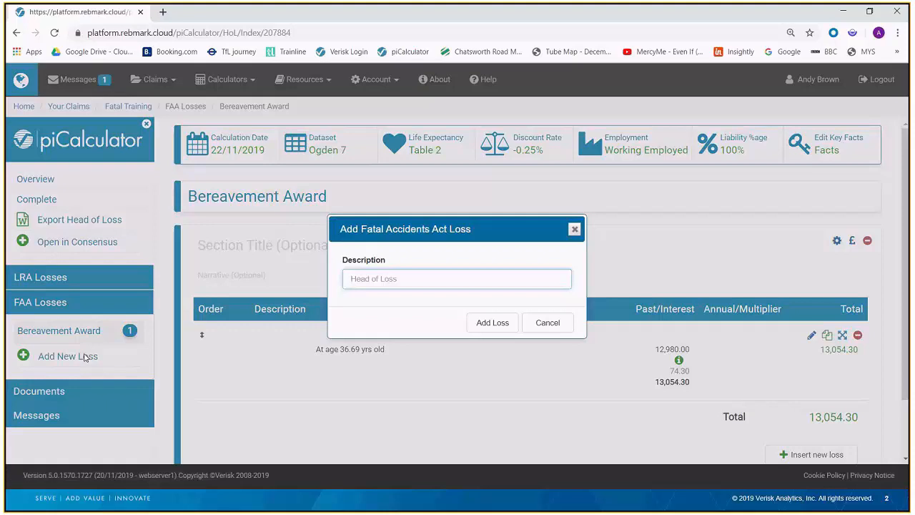
pyautogui.click(409, 279)
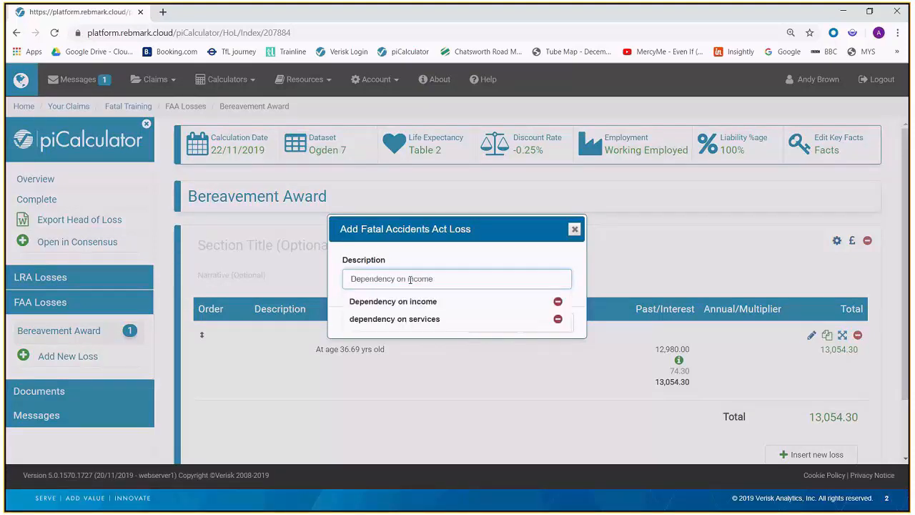
pyautogui.click(430, 301)
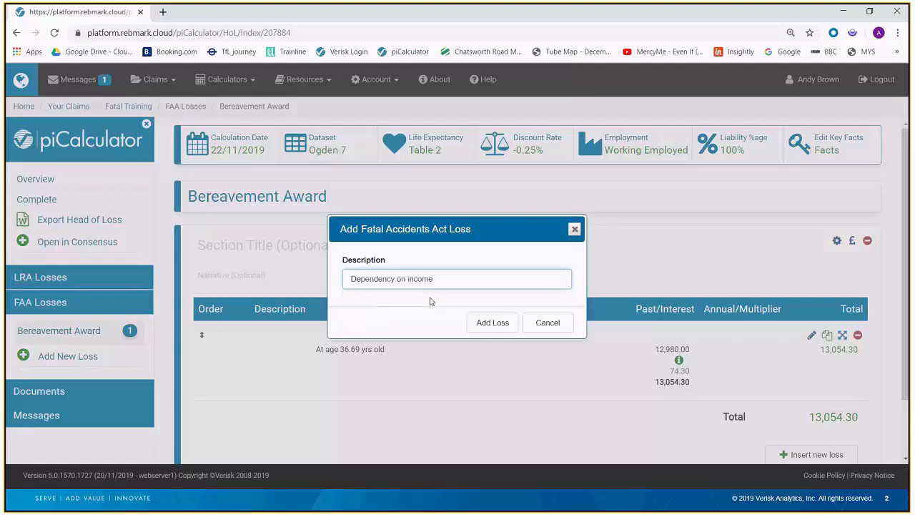
pyautogui.click(497, 321)
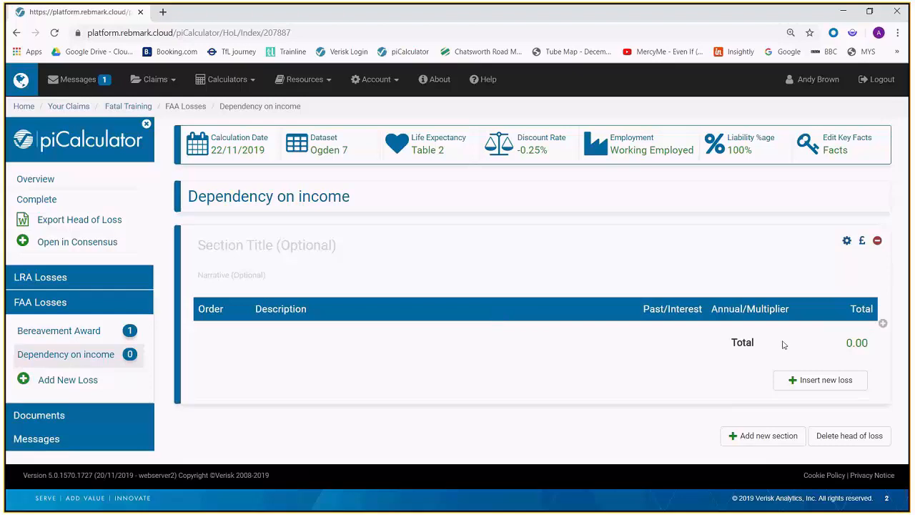
# Insert a loss of type Dependency on Income with one deceased earnings entry of GBP 30000 per year
pyautogui.click(814, 380)
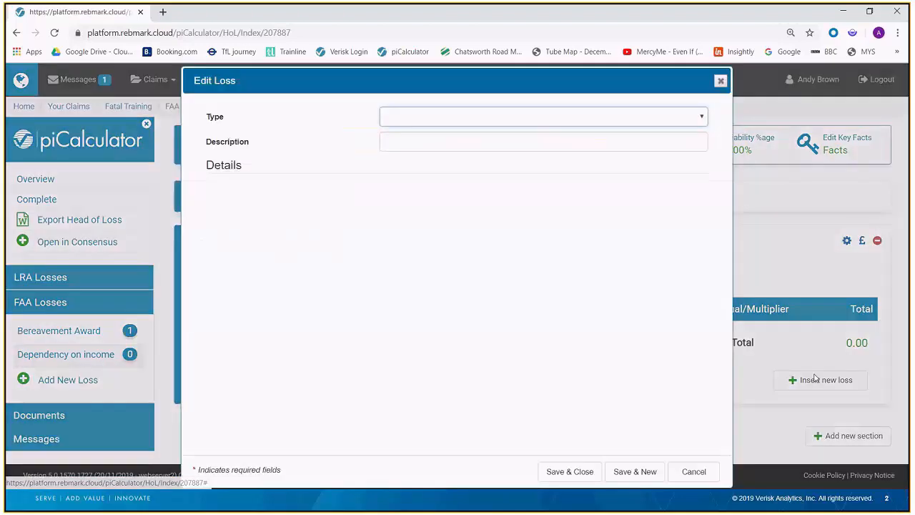
pyautogui.click(703, 117)
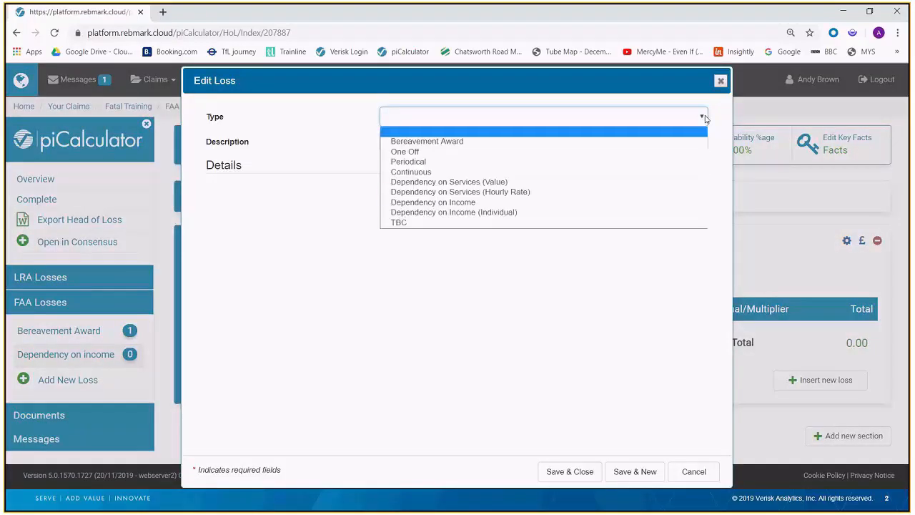
pyautogui.click(417, 204)
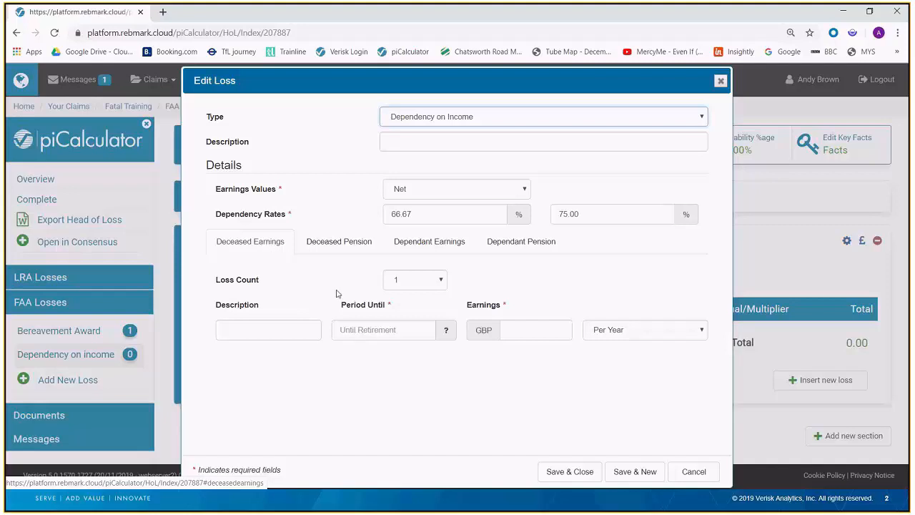
pyautogui.click(432, 283)
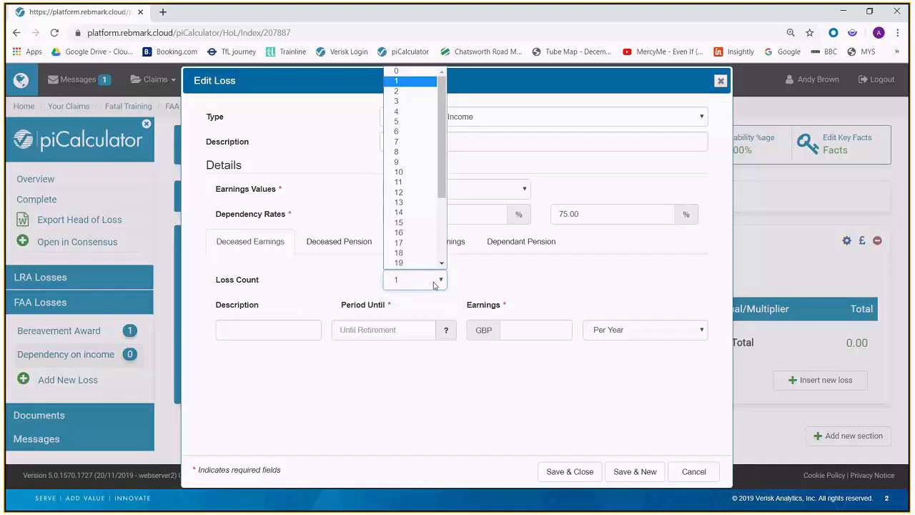
pyautogui.click(398, 81)
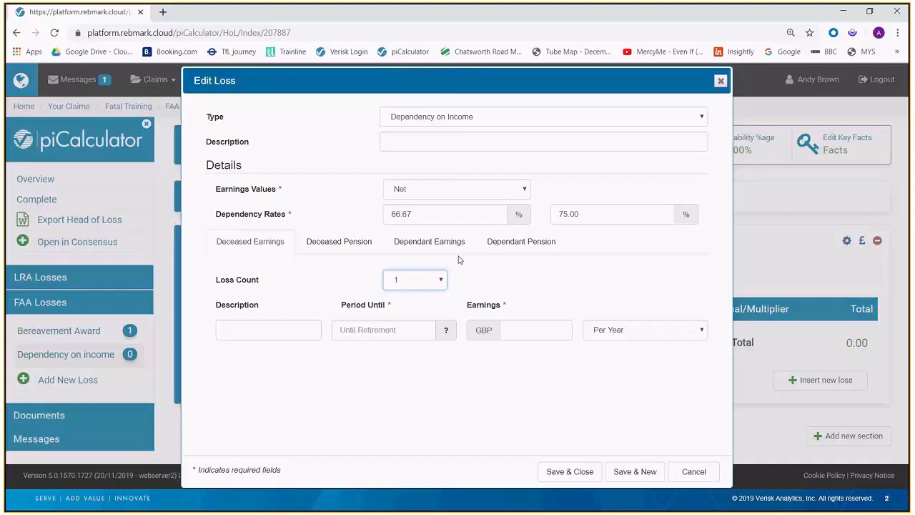
pyautogui.click(537, 328)
pyautogui.write('30000')
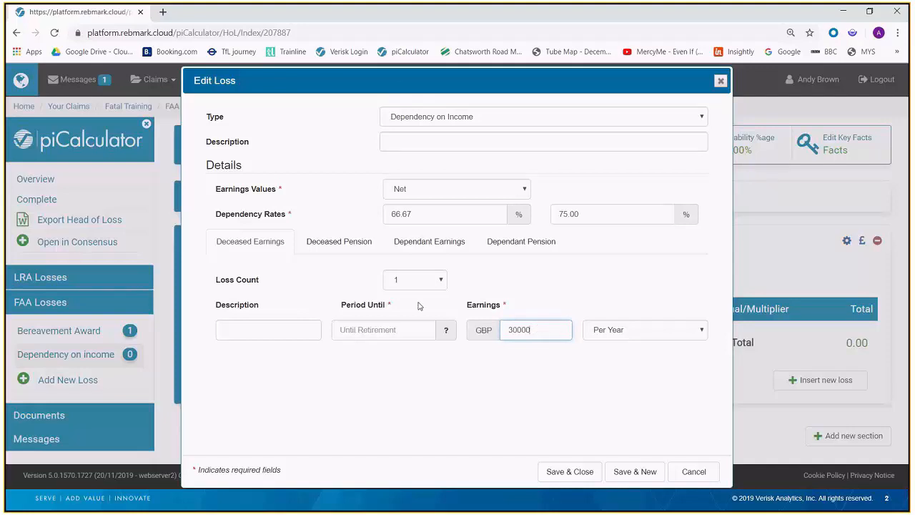
pyautogui.click(339, 248)
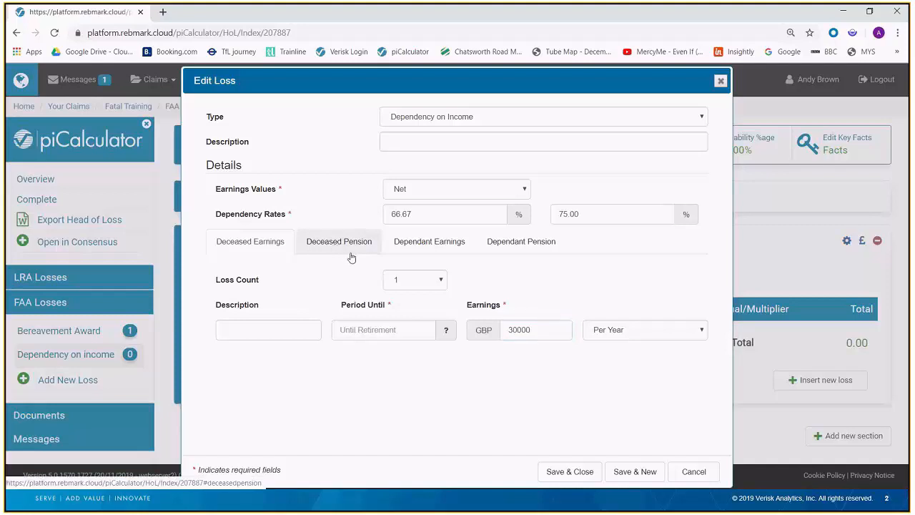
pyautogui.click(409, 289)
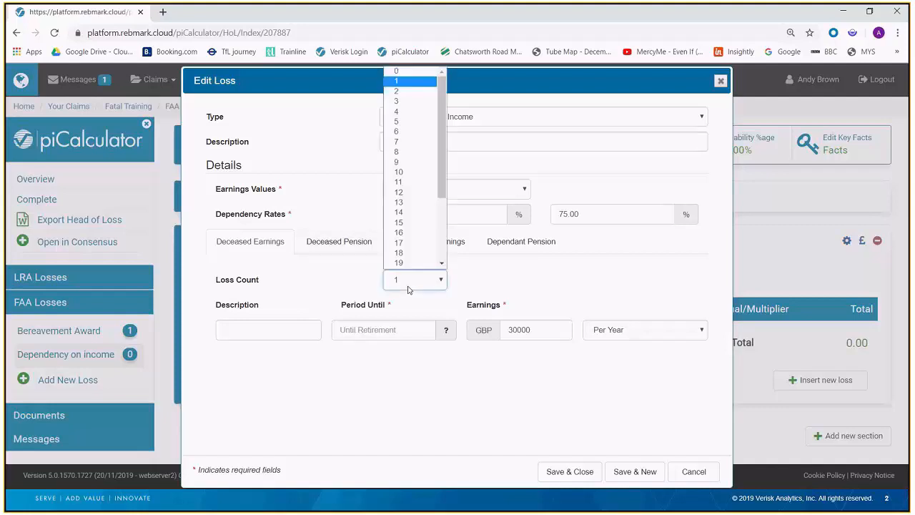
pyautogui.click(408, 288)
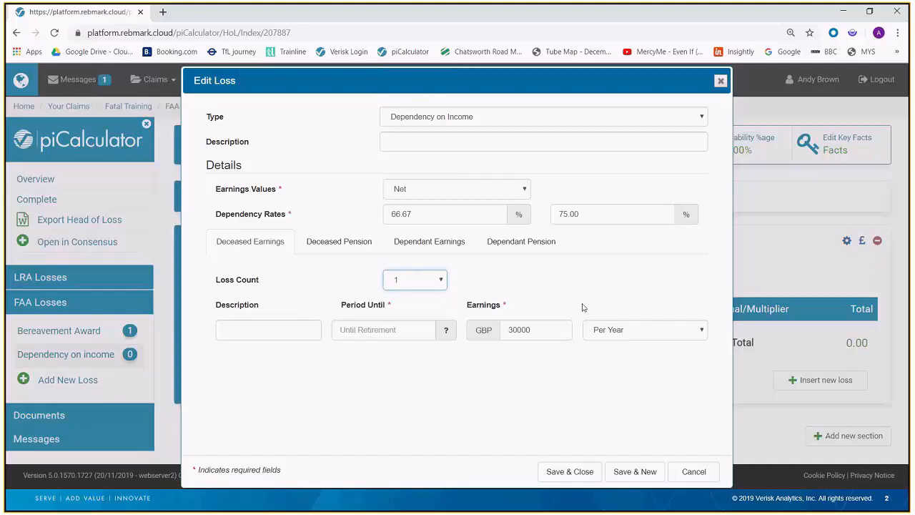
# Set the annual value of the deceased's pension to GBP 8000
pyautogui.click(336, 249)
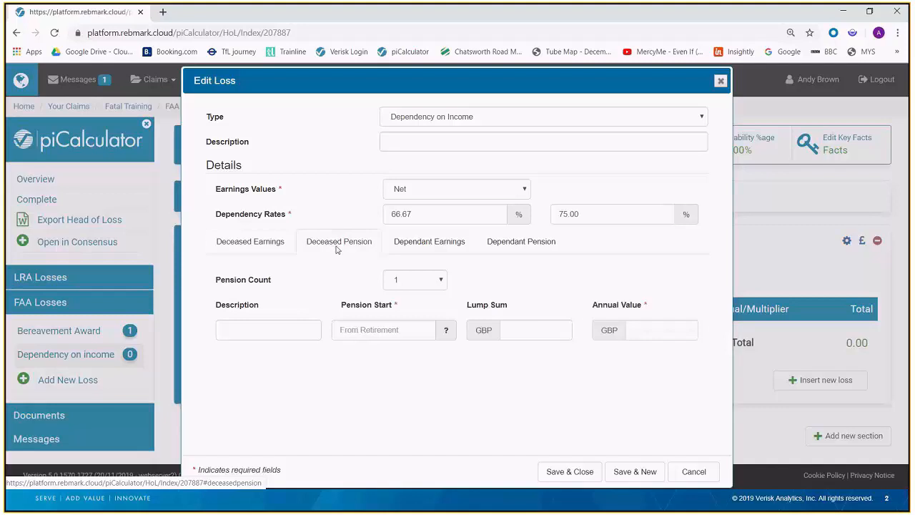
pyautogui.click(658, 332)
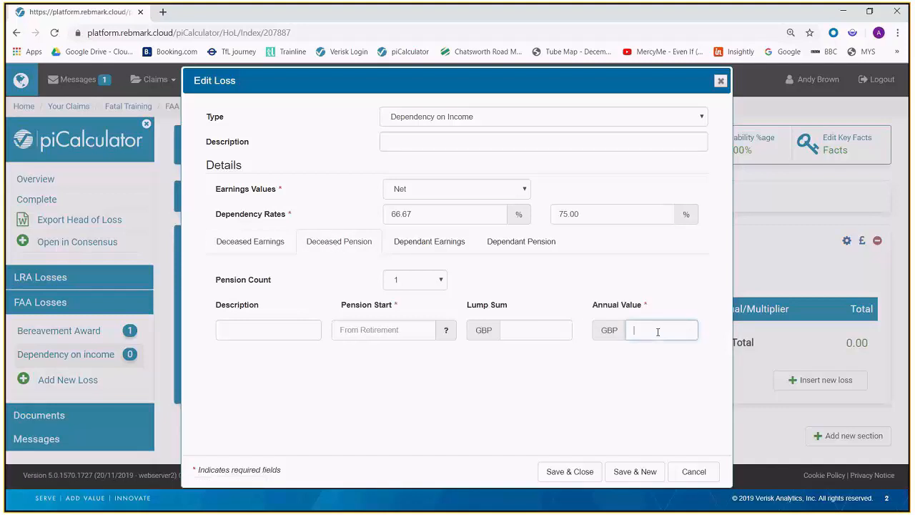
pyautogui.write('8000')
# Set the dependant's earnings to GBP 30000 per year and annual pension to GBP 8000, and save the loss
pyautogui.click(426, 243)
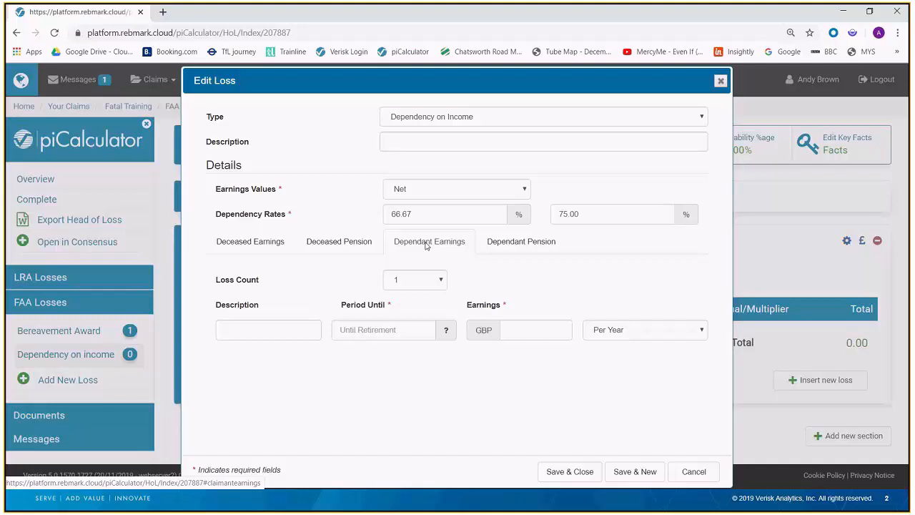
pyautogui.click(516, 326)
pyautogui.write('3')
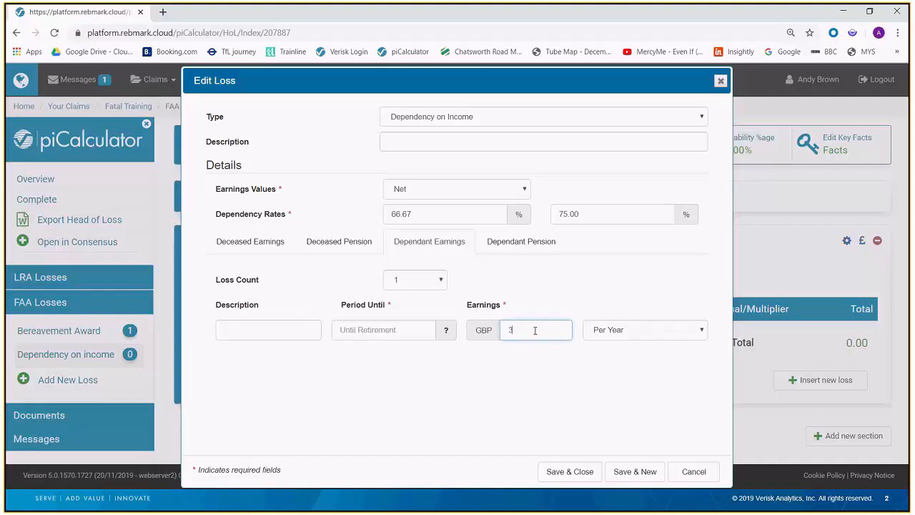
pyautogui.write('0000')
pyautogui.click(524, 242)
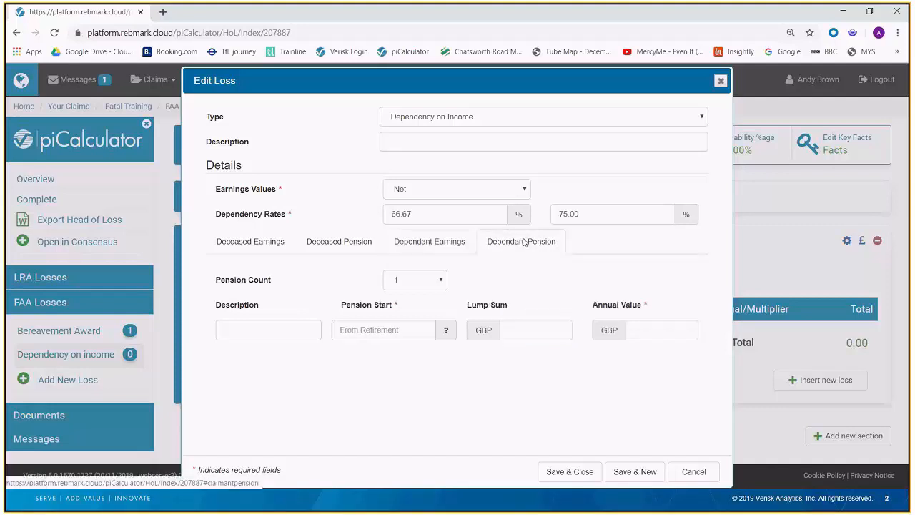
pyautogui.click(658, 327)
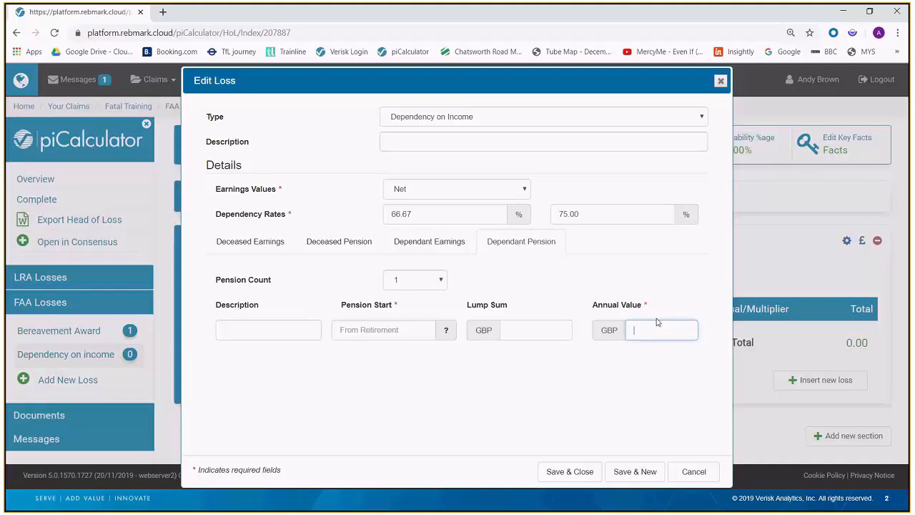
pyautogui.write('8000')
pyautogui.click(573, 476)
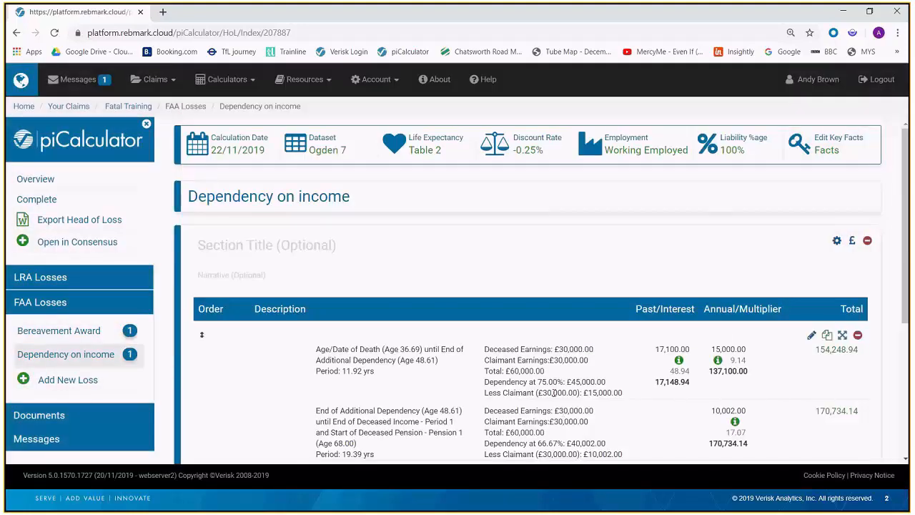
# Examine the income dependency's breakdown by period, including the interest and multiplier details and the overall total
pyautogui.scroll(-2, 556, 381)
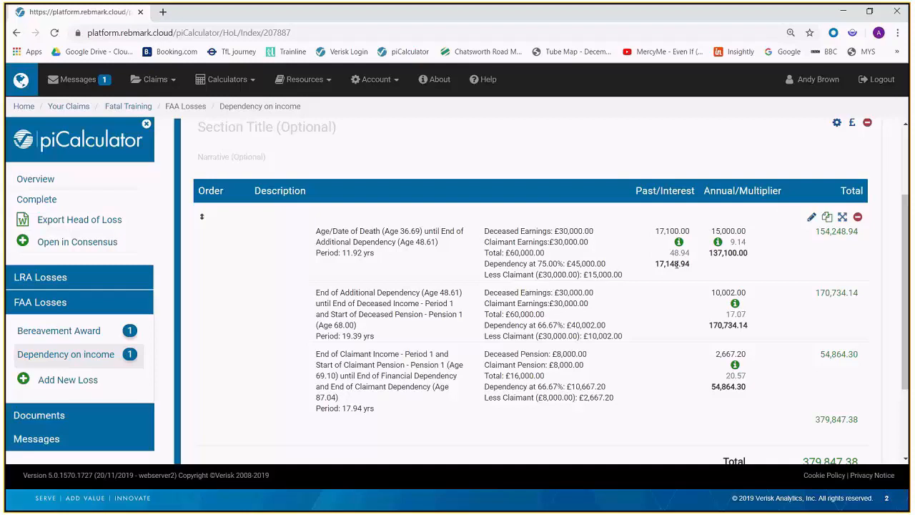
pyautogui.moveTo(680, 248)
pyautogui.moveTo(720, 245)
pyautogui.moveTo(735, 305)
pyautogui.scroll(-1, 819, 421)
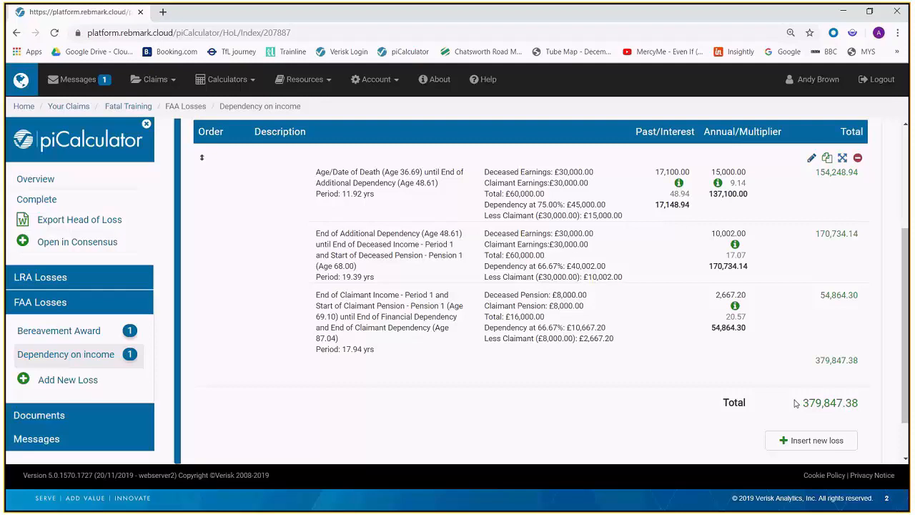
# Add another Fatal Accidents Act head of loss using the suggested description "dependency on services"
pyautogui.click(55, 386)
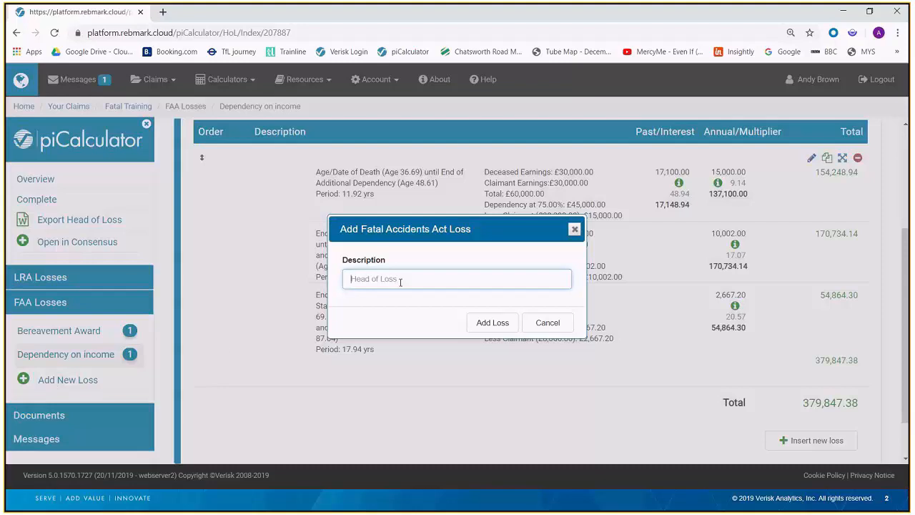
pyautogui.write('D')
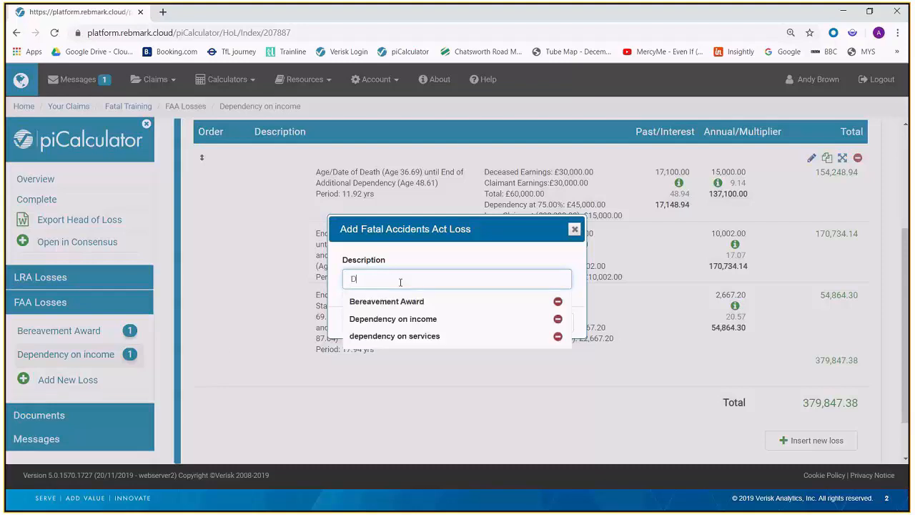
pyautogui.click(416, 335)
pyautogui.click(479, 323)
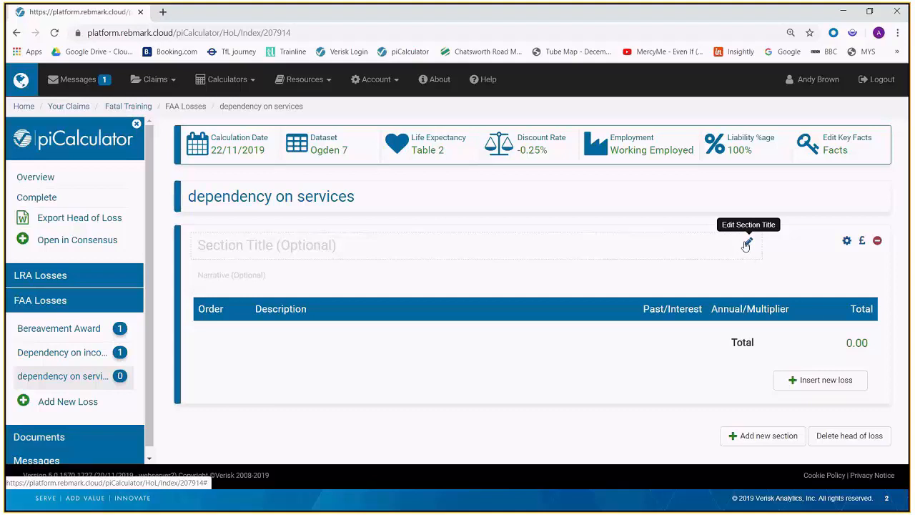
# Title the first section of the services dependency "Gardening for parent"
pyautogui.click(746, 245)
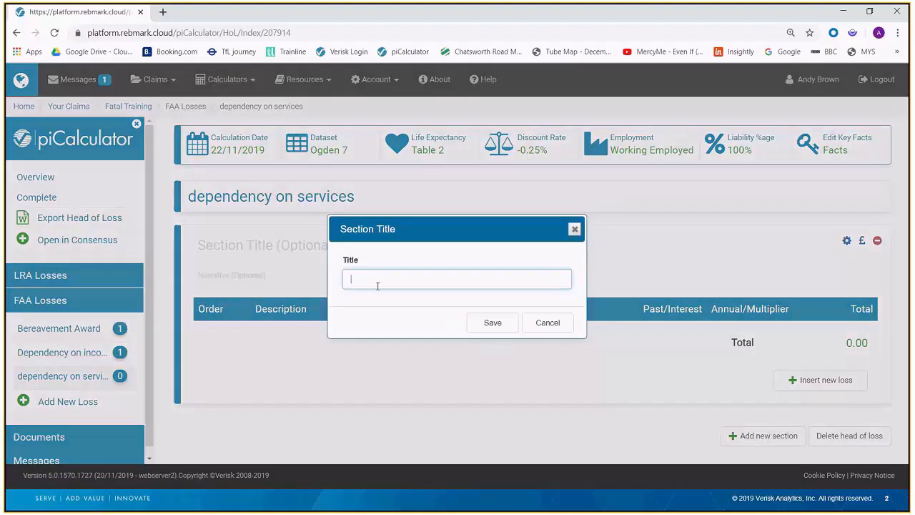
pyautogui.write('Gardeening fo')
pyautogui.click(378, 284)
pyautogui.press('BackSpace')
pyautogui.write('parent')
pyautogui.click(483, 327)
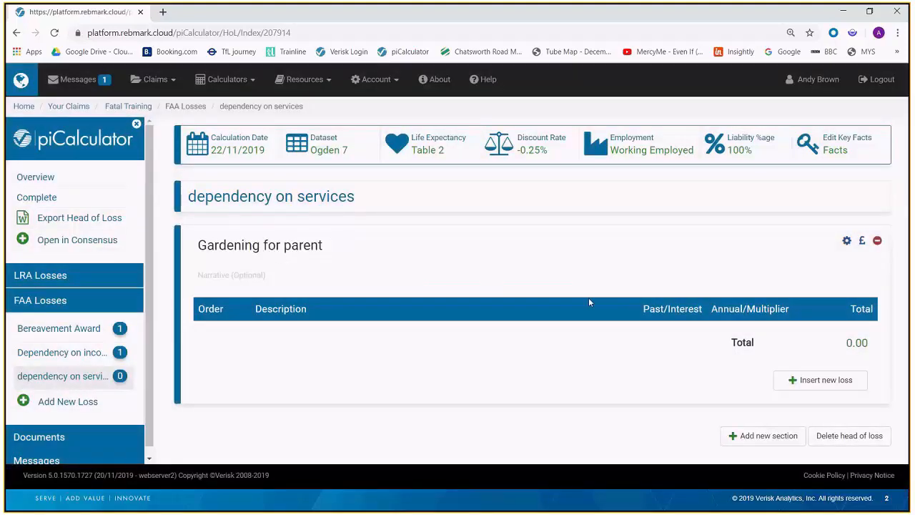
# Insert and save a Dependency on Services (Hourly Rate) loss of 1 hour per week at GBP 15 per hour, and check its calculation
pyautogui.click(801, 379)
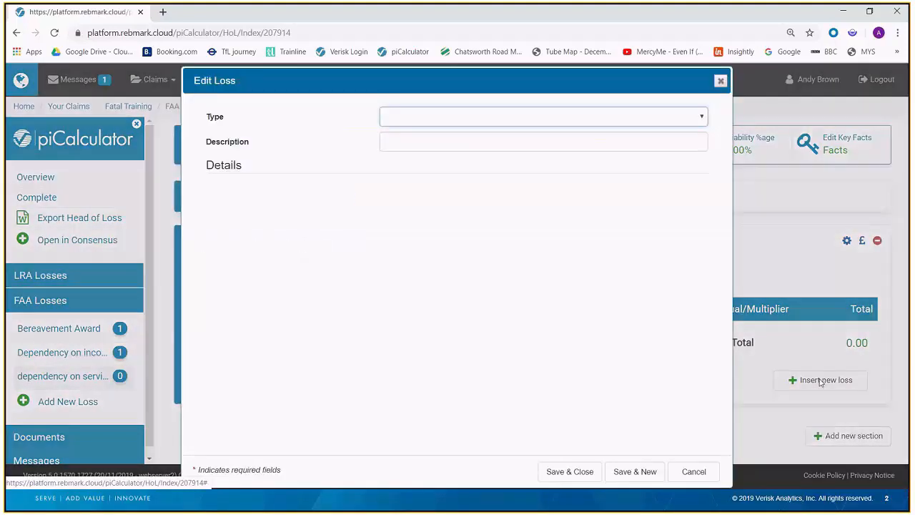
pyautogui.click(704, 119)
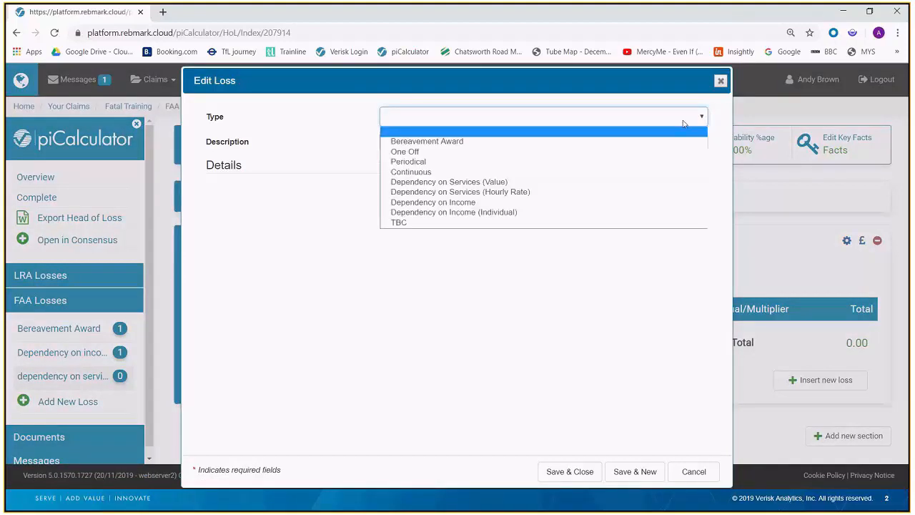
pyautogui.click(579, 193)
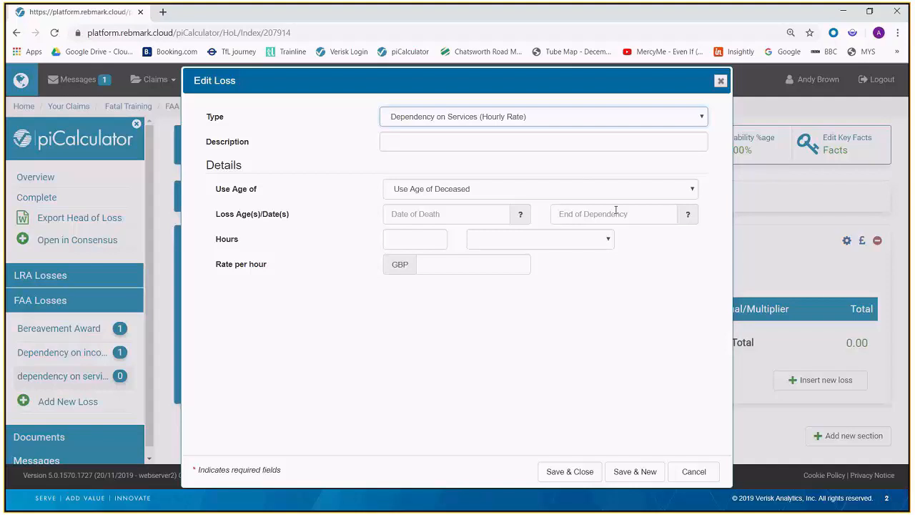
pyautogui.click(425, 237)
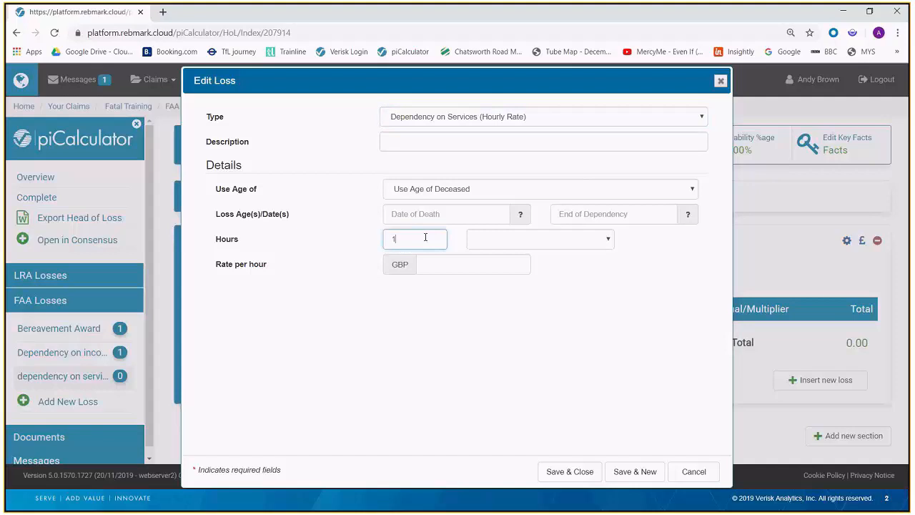
pyautogui.write('1')
pyautogui.click(600, 248)
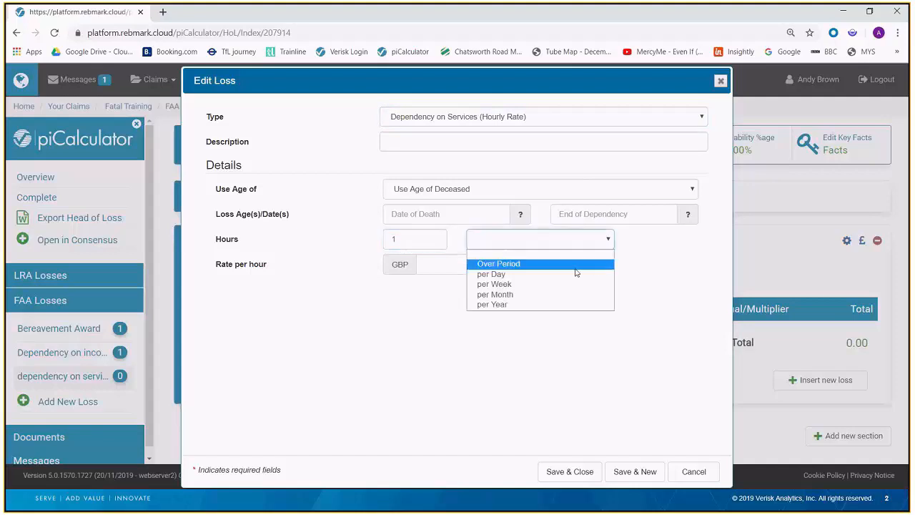
pyautogui.click(579, 283)
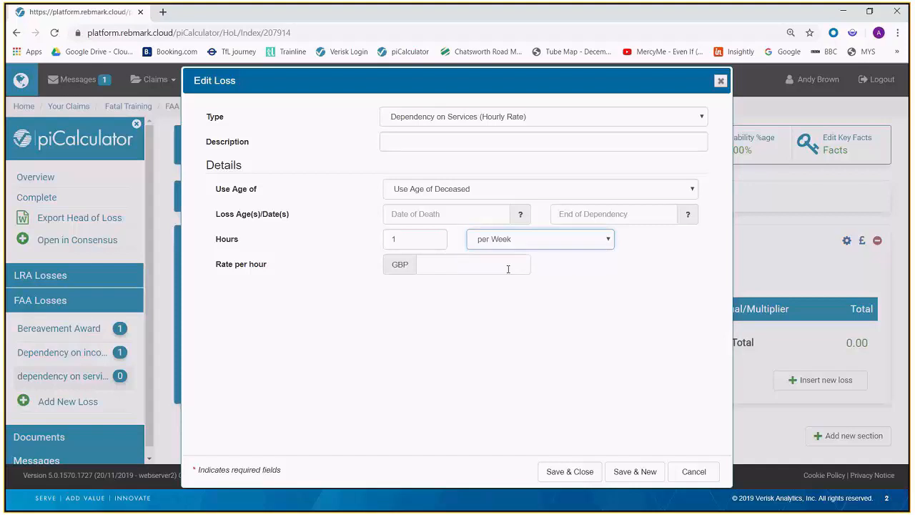
pyautogui.click(490, 264)
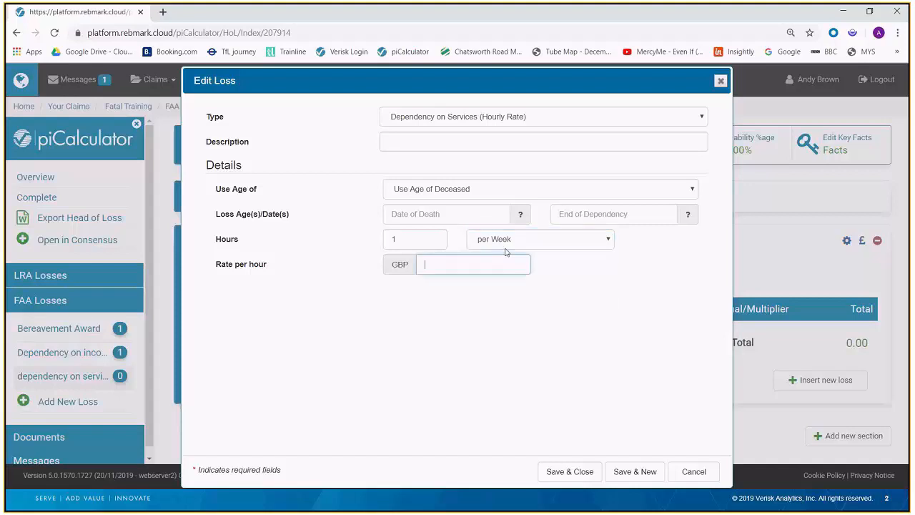
pyautogui.write('15')
pyautogui.click(584, 473)
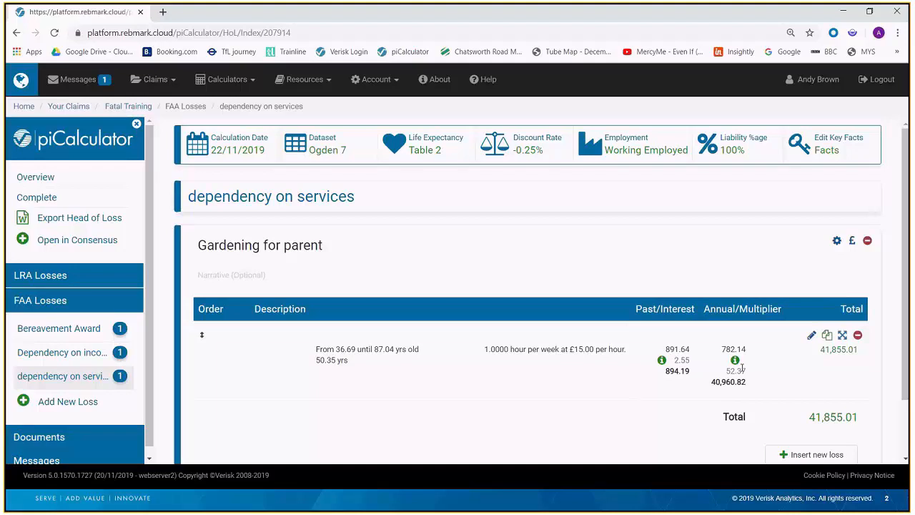
pyautogui.moveTo(736, 362)
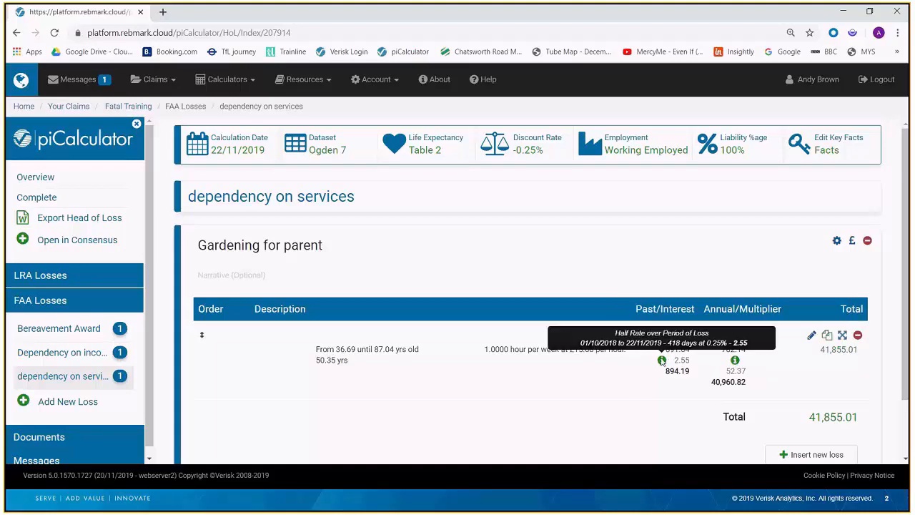
# Add a new section below "Gardening for parent" in the services dependency
pyautogui.scroll(-1, 761, 410)
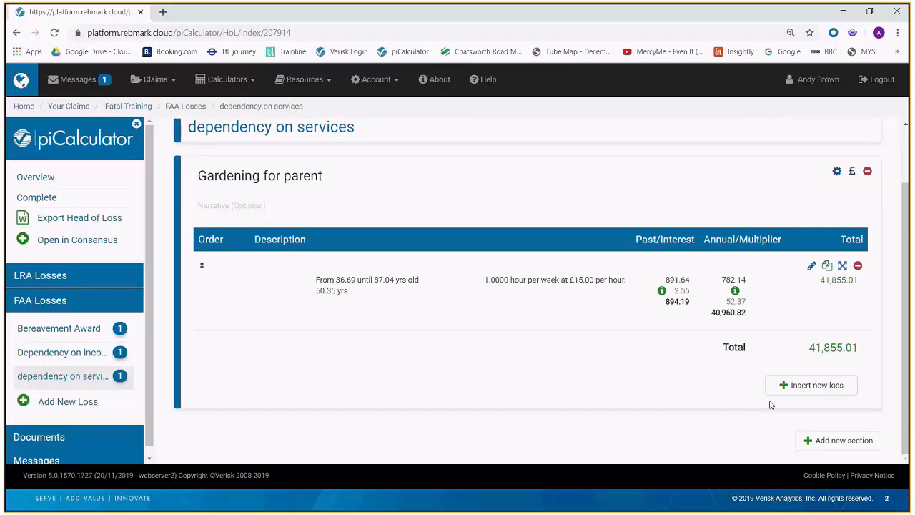
pyautogui.click(841, 441)
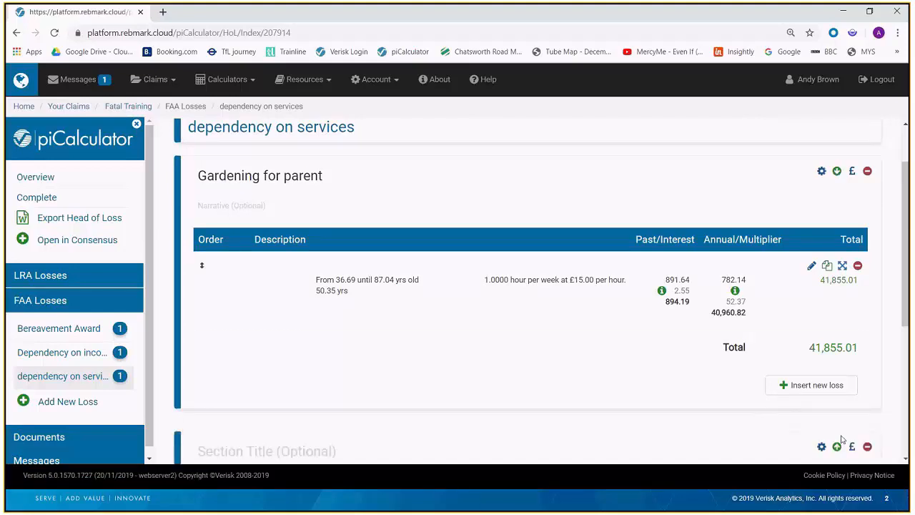
pyautogui.scroll(-3, 823, 429)
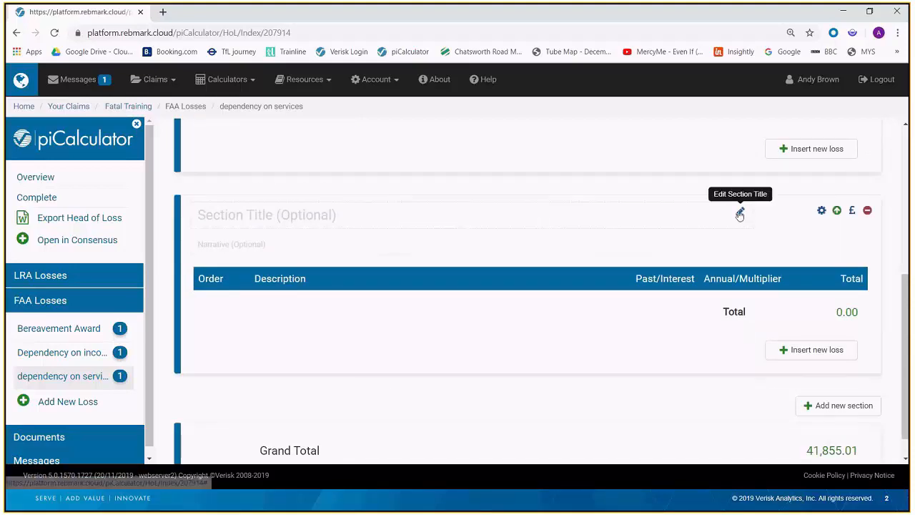
# Title the new section of the services dependency "DIY"
pyautogui.click(740, 214)
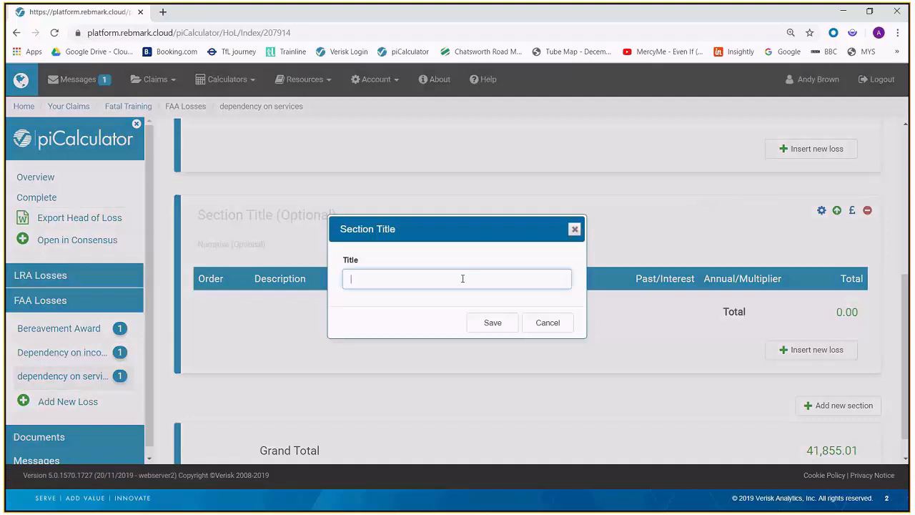
pyautogui.write('DIY')
pyautogui.click(492, 323)
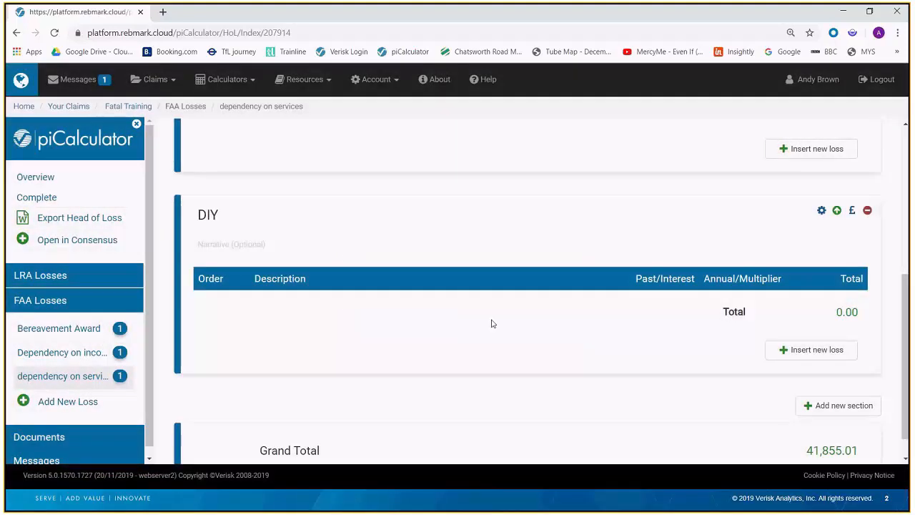
# Insert and save a Dependency on Services (Value) loss in the DIY section, running until age 75 at GBP 500 per year
pyautogui.click(835, 350)
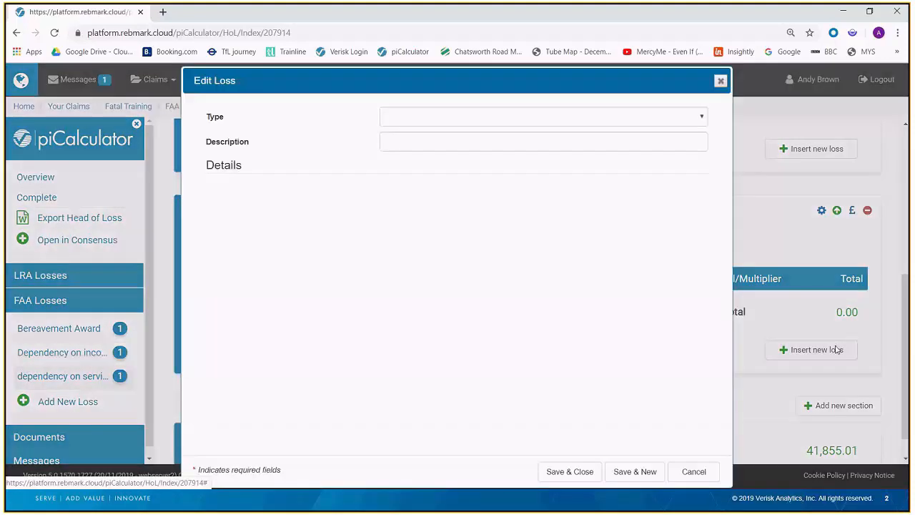
pyautogui.click(659, 116)
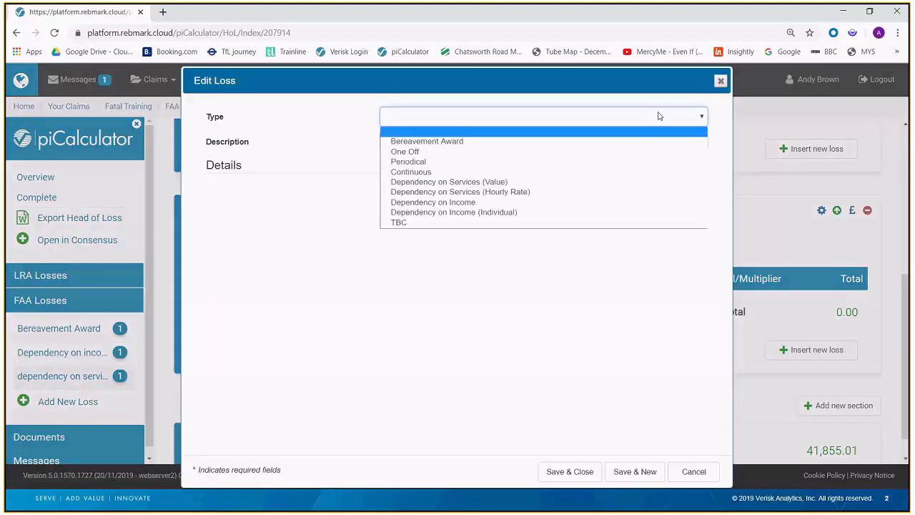
pyautogui.click(609, 183)
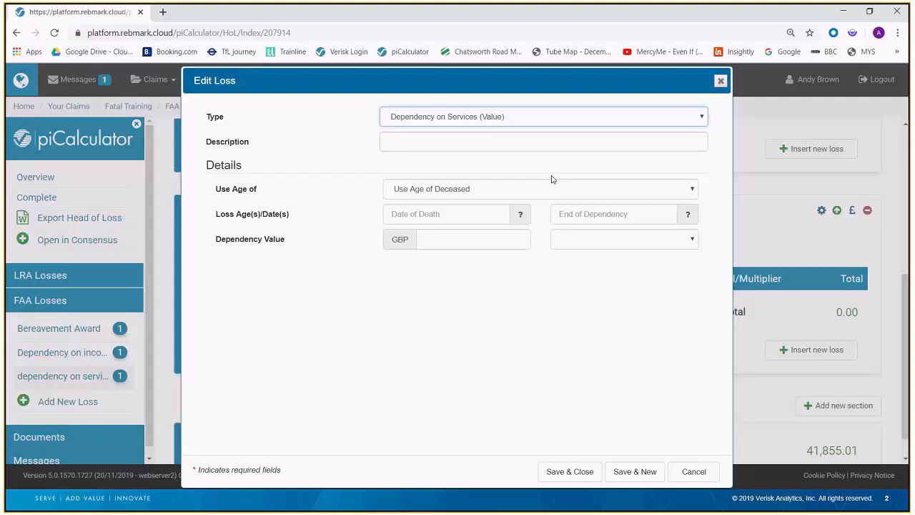
pyautogui.click(577, 214)
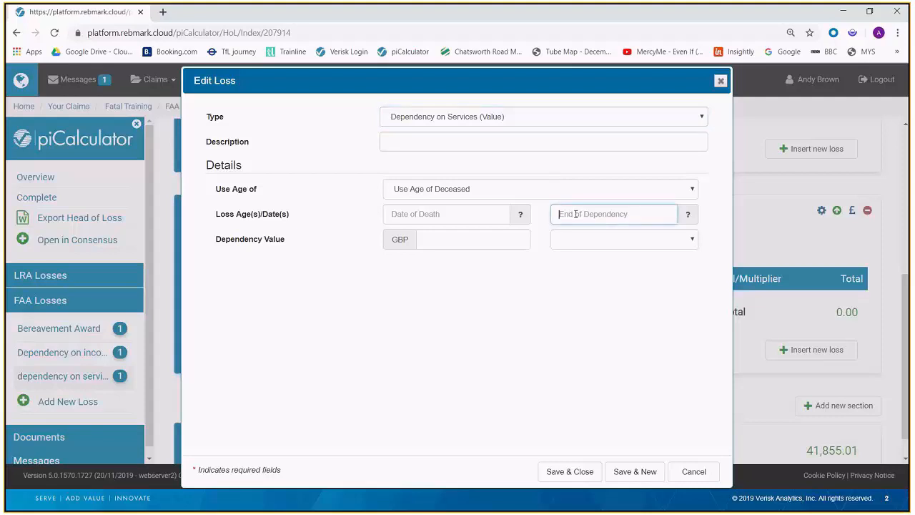
pyautogui.write('75')
pyautogui.click(501, 234)
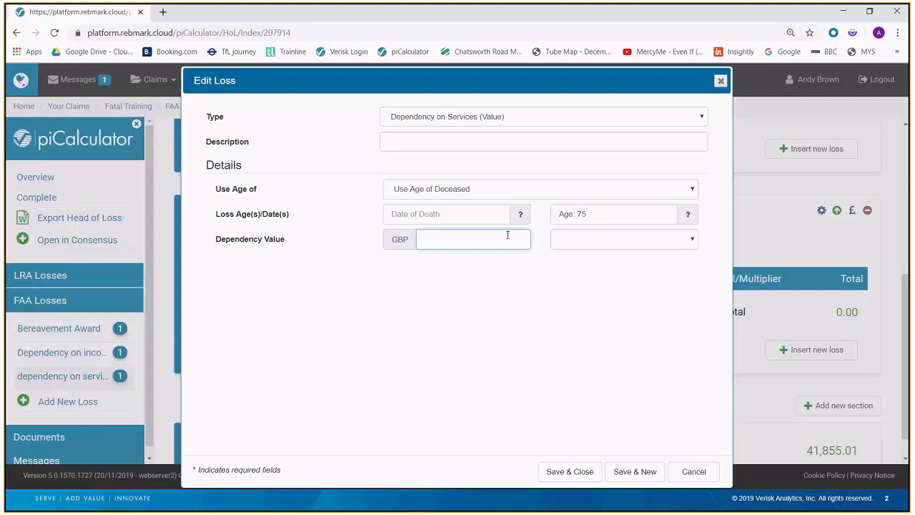
pyautogui.write('500')
pyautogui.click(652, 246)
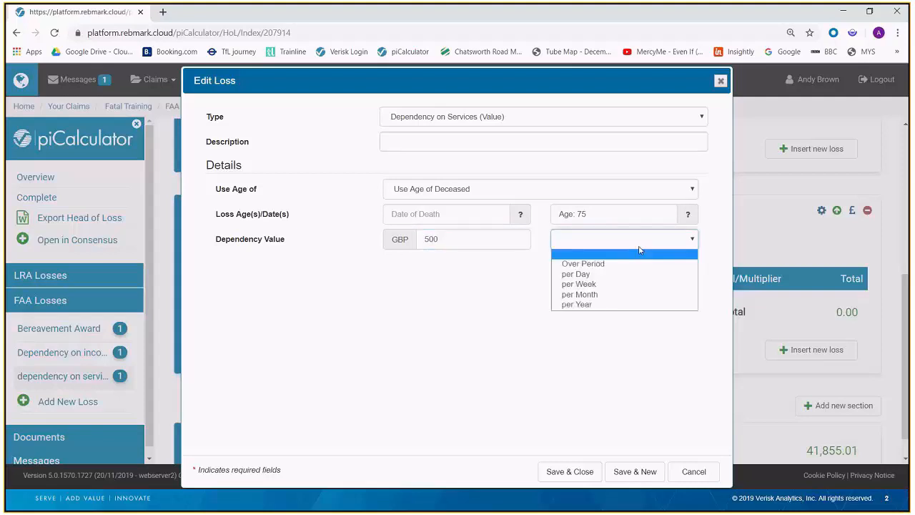
pyautogui.click(616, 306)
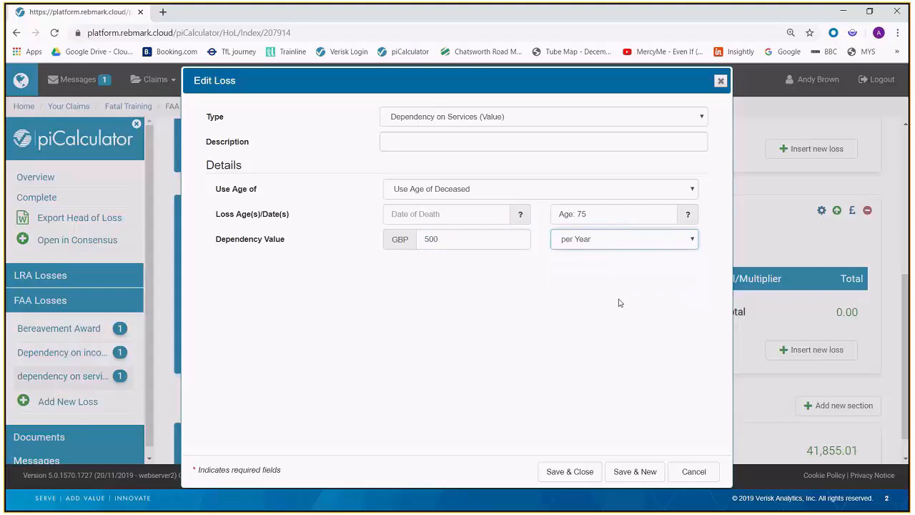
pyautogui.click(583, 471)
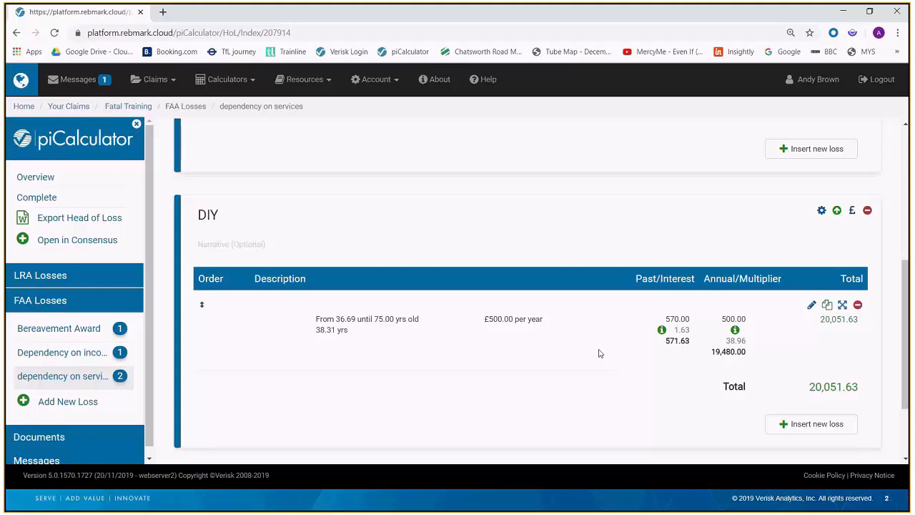
# Check the interest and multiplier explanations for the DIY loss, and review both section totals and the grand total
pyautogui.moveTo(667, 336)
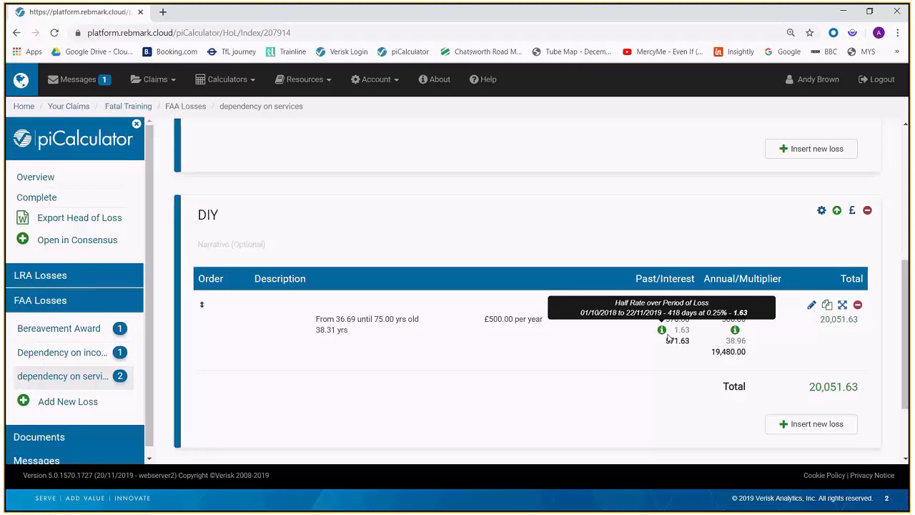
pyautogui.moveTo(736, 336)
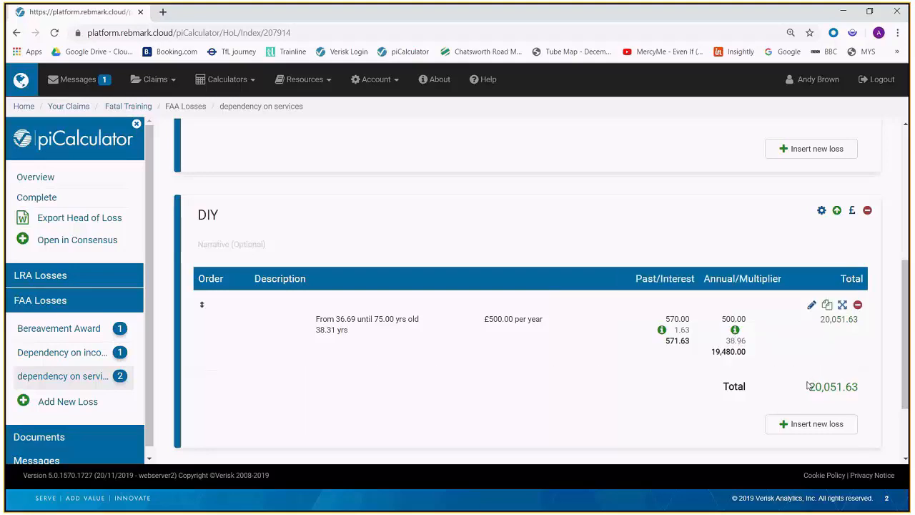
pyautogui.scroll(-2, 807, 386)
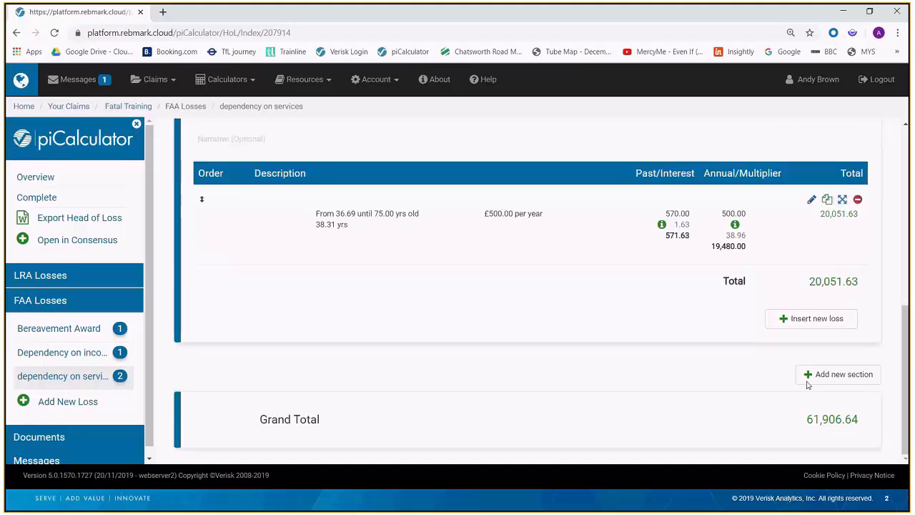
pyautogui.scroll(3, 808, 384)
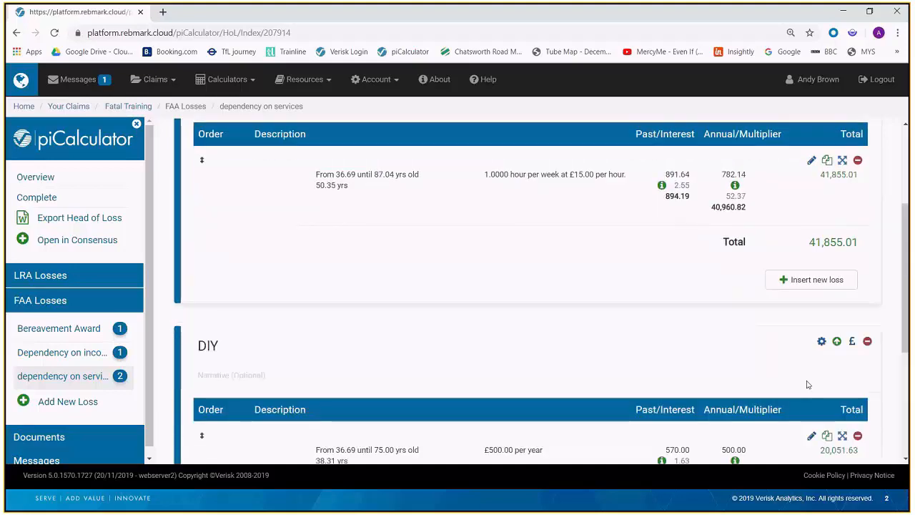
pyautogui.scroll(-3, 806, 385)
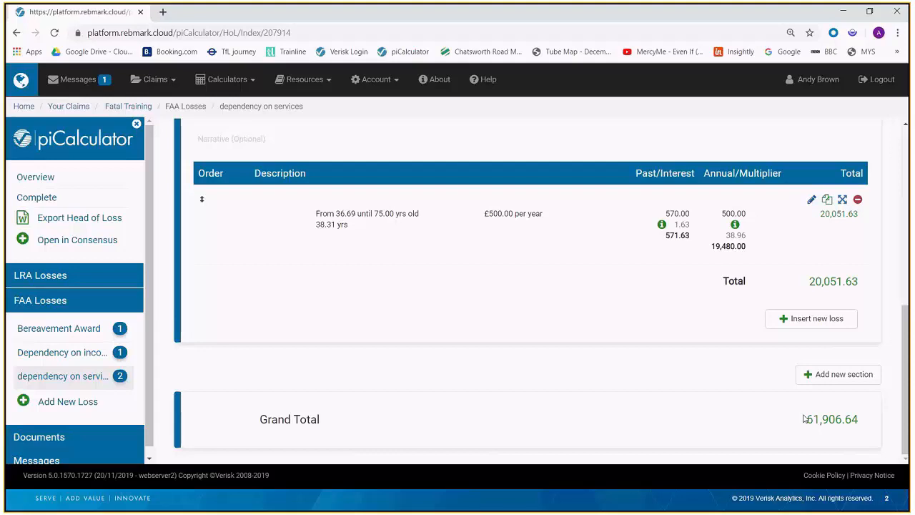
# Examine the deceased and claimant key facts from the claim overview, trying the Claim By Estate option and discarding any changes
pyautogui.click(31, 180)
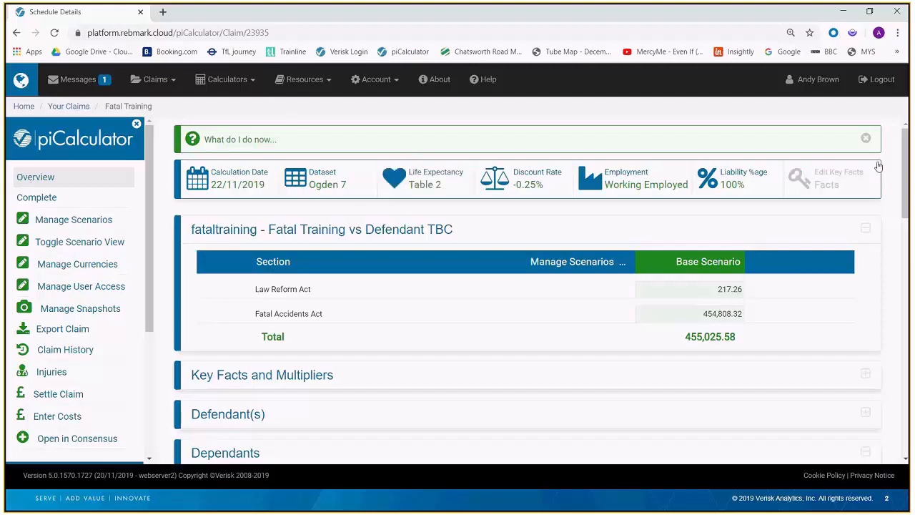
pyautogui.click(835, 184)
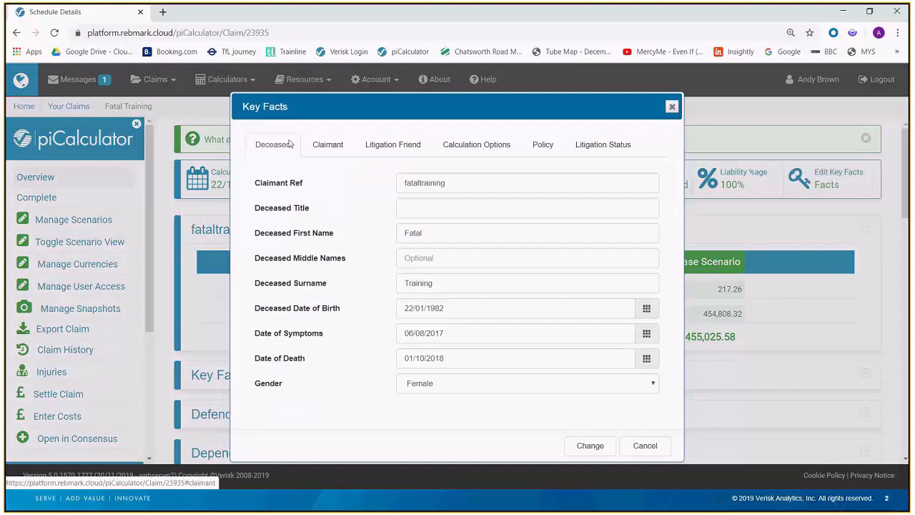
pyautogui.click(329, 148)
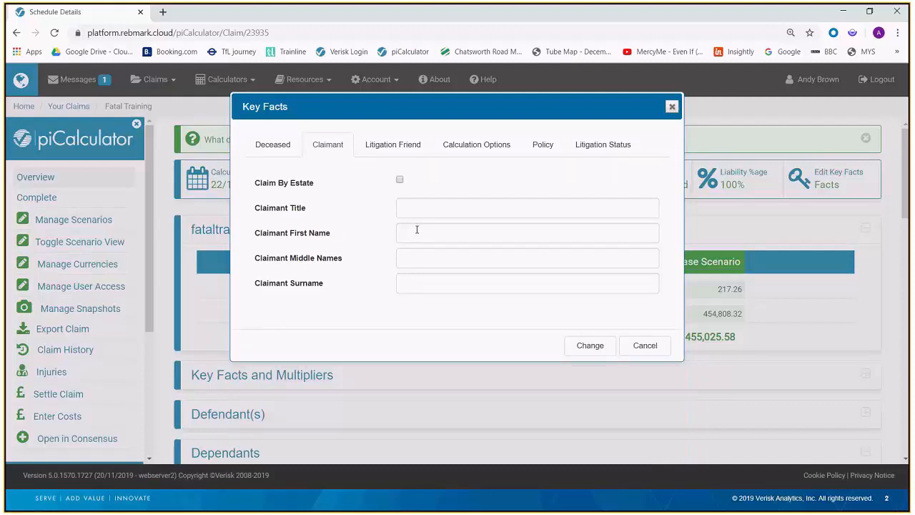
pyautogui.click(400, 180)
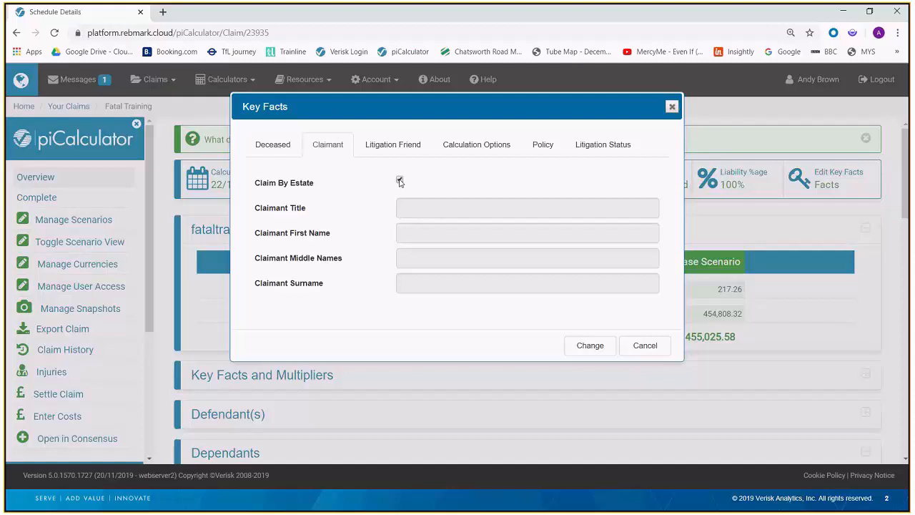
pyautogui.click(400, 181)
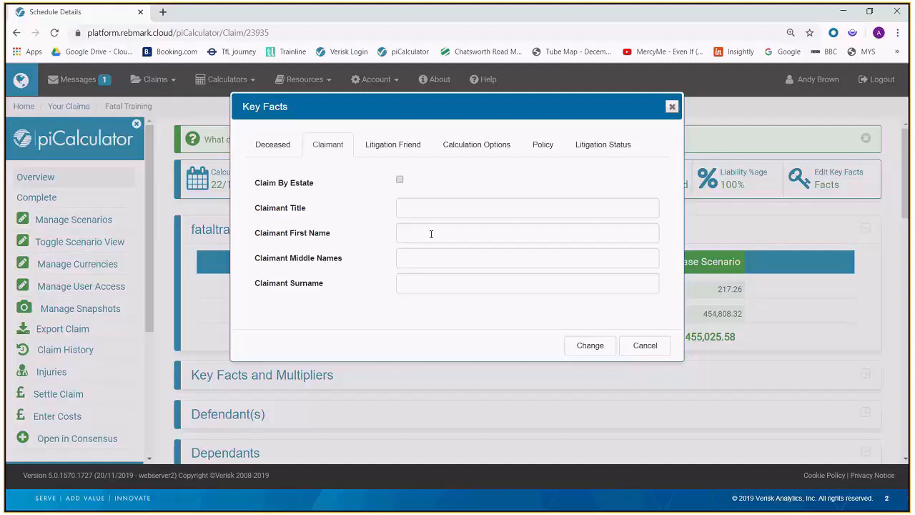
pyautogui.click(642, 346)
# Add an associated claim for the first listed dependant, the male one, in the Dependants section
pyautogui.scroll(-2, 637, 349)
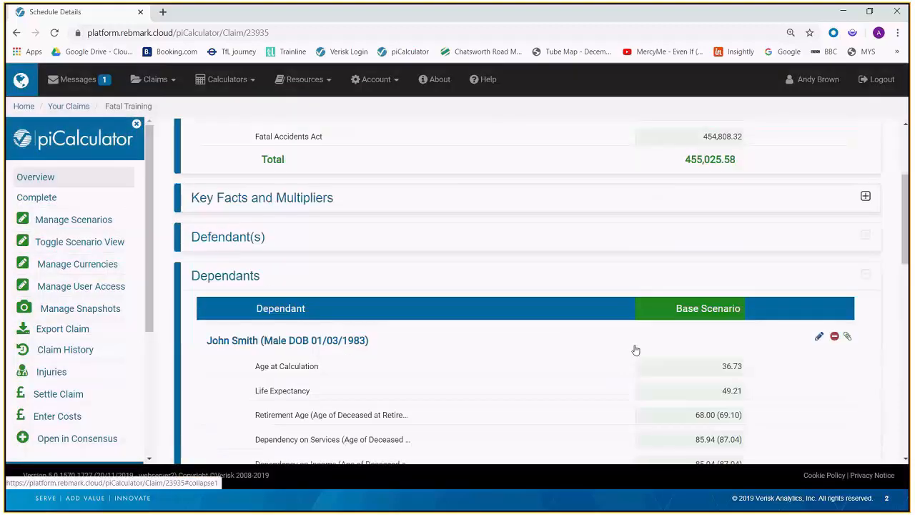
pyautogui.scroll(-2, 635, 349)
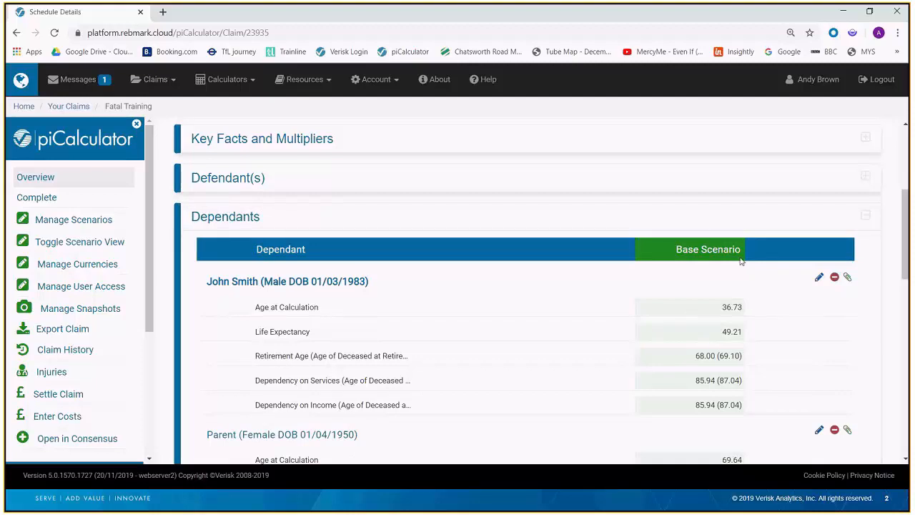
pyautogui.click(850, 278)
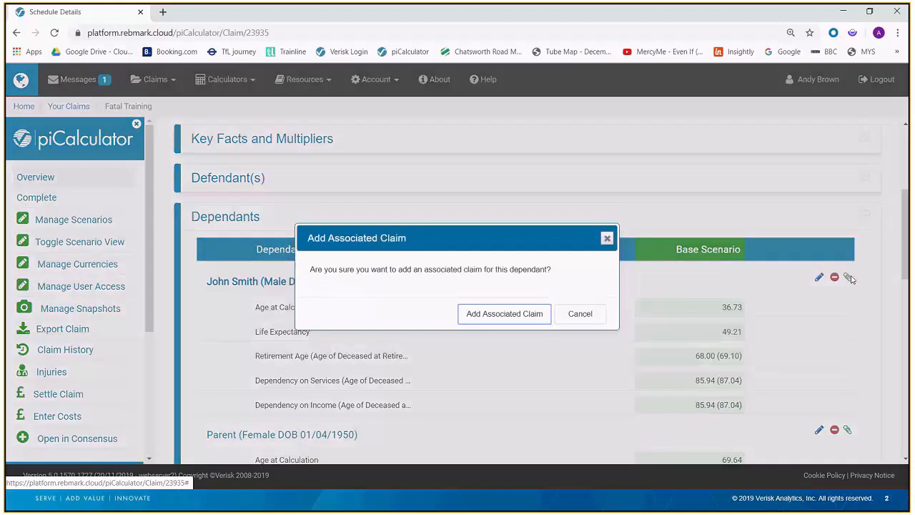
pyautogui.click(477, 320)
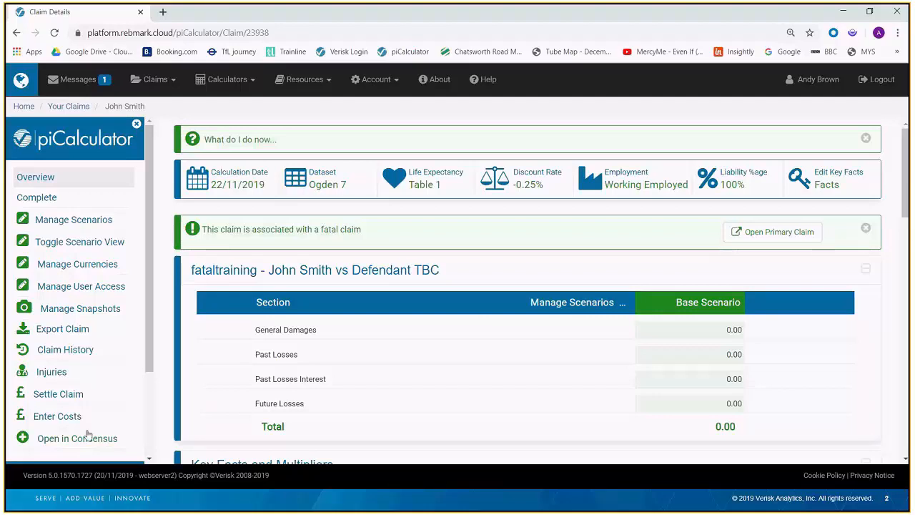
# Review the associated claim's loss categories, and reopen that claim from the list of your claims
pyautogui.click(146, 436)
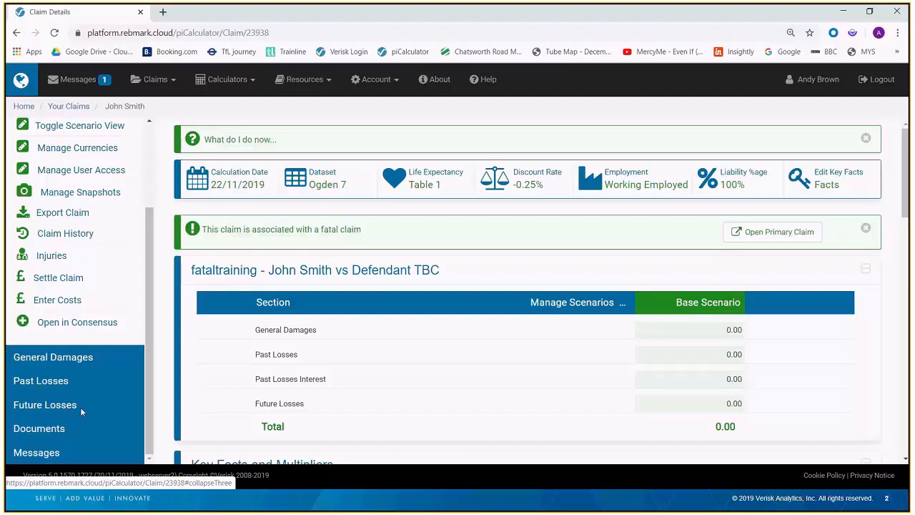
pyautogui.click(69, 107)
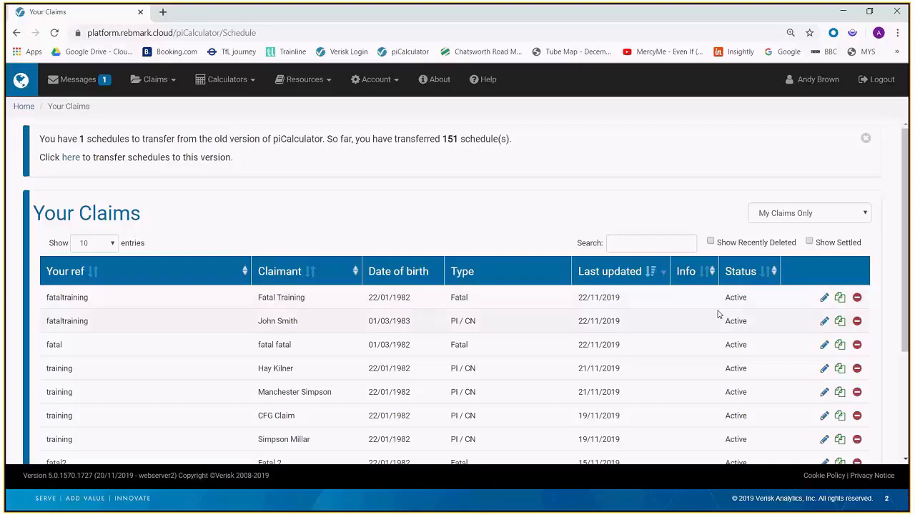
pyautogui.click(824, 322)
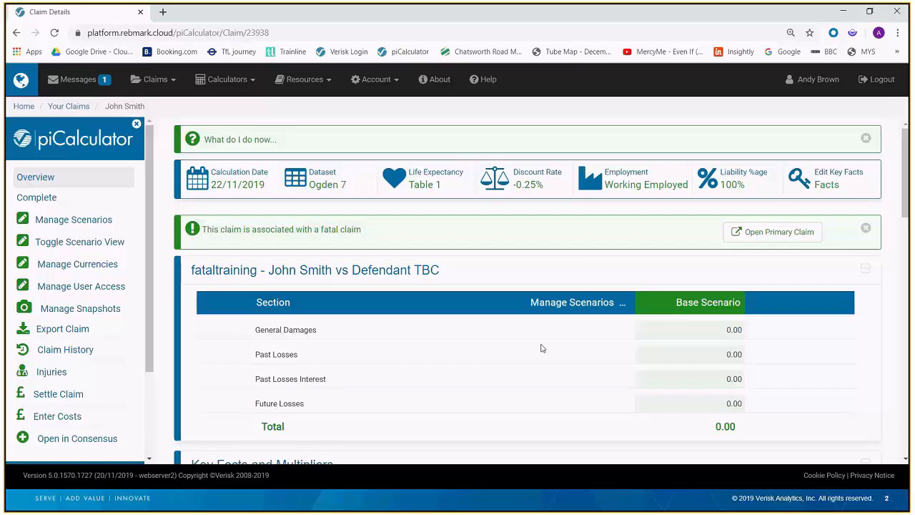
# Return to the primary fatal claim and review its schedule export options without exporting
pyautogui.click(782, 236)
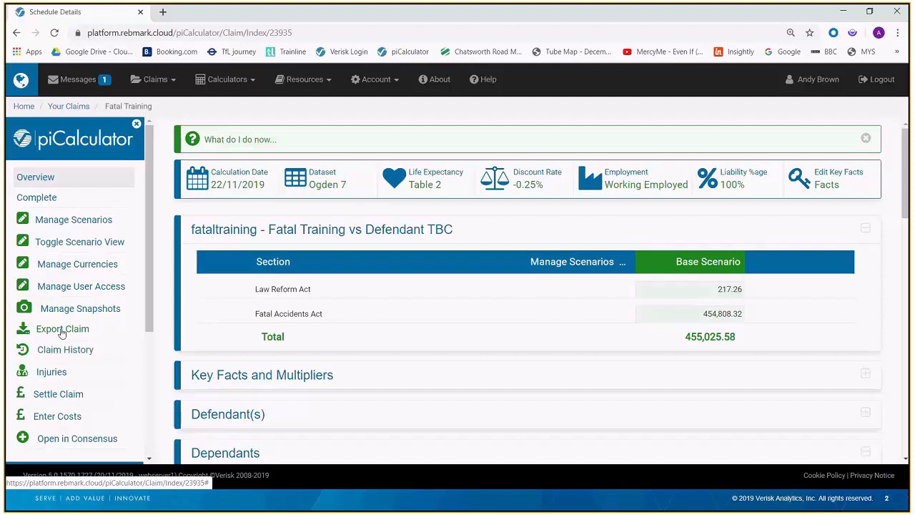
pyautogui.click(62, 331)
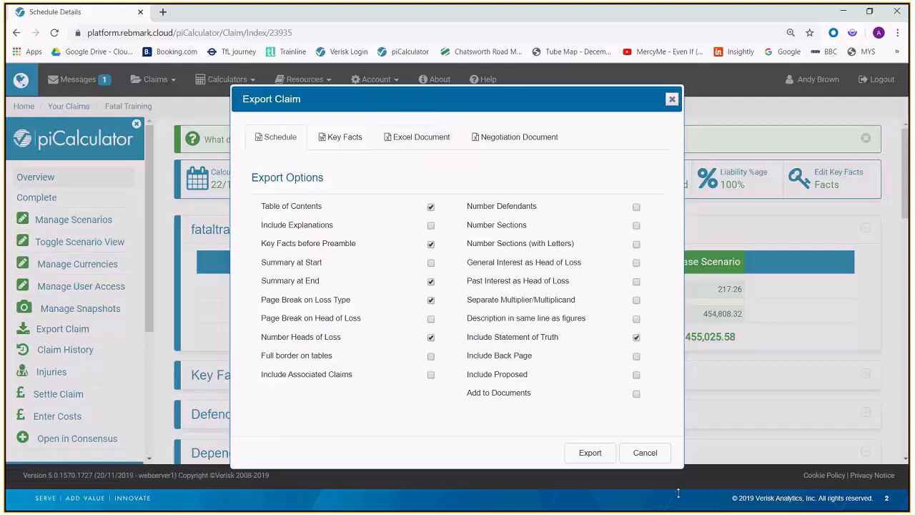
pyautogui.click(645, 454)
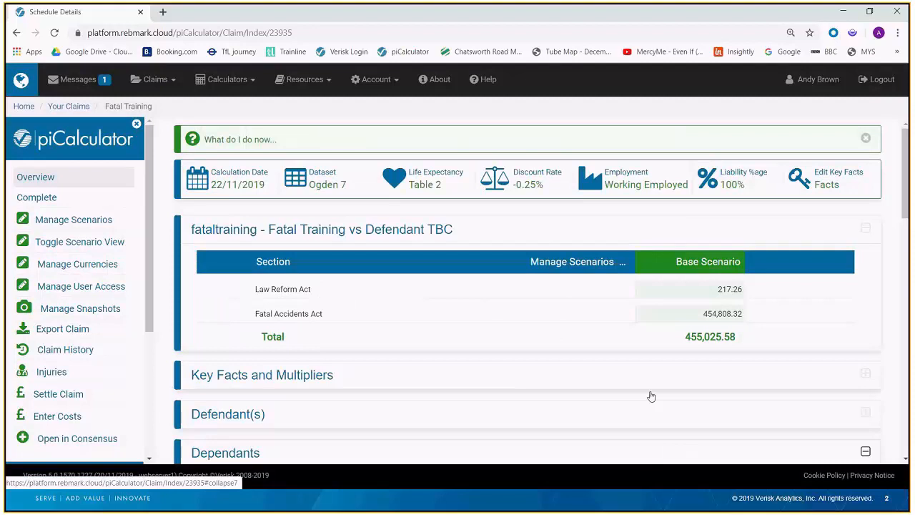
# Review the help video tutorials and support contact options, close the help, and look over the claim's loss categories
pyautogui.click(489, 80)
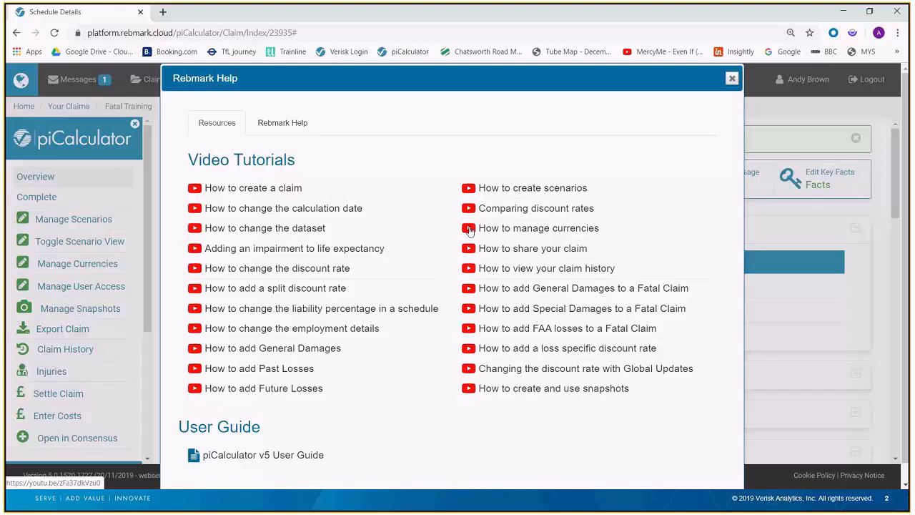
pyautogui.click(296, 129)
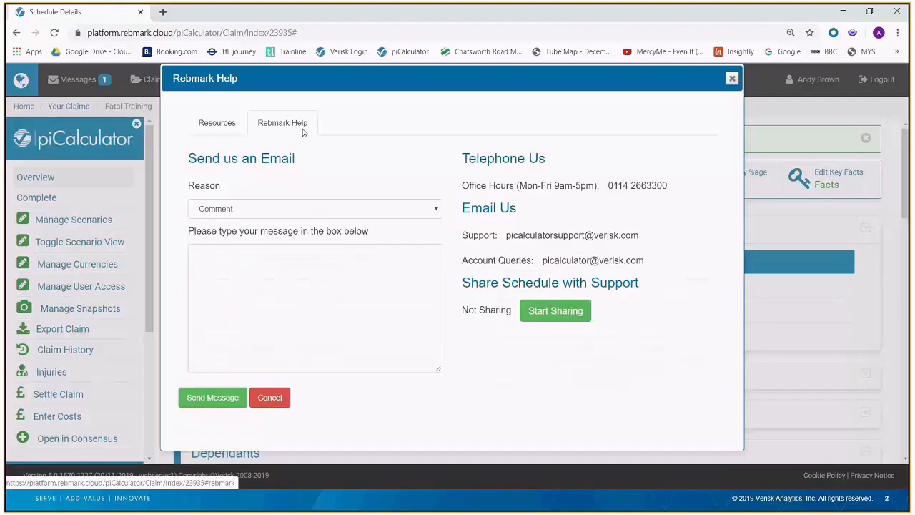
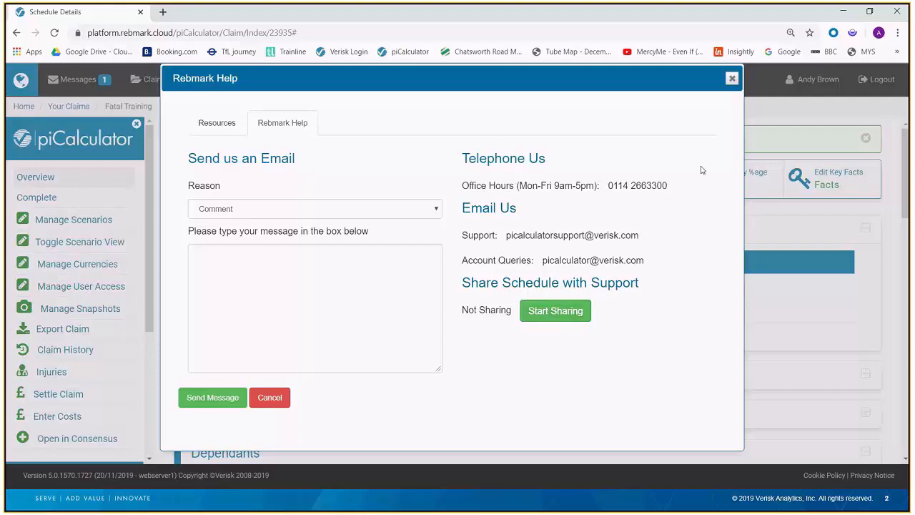
pyautogui.click(731, 79)
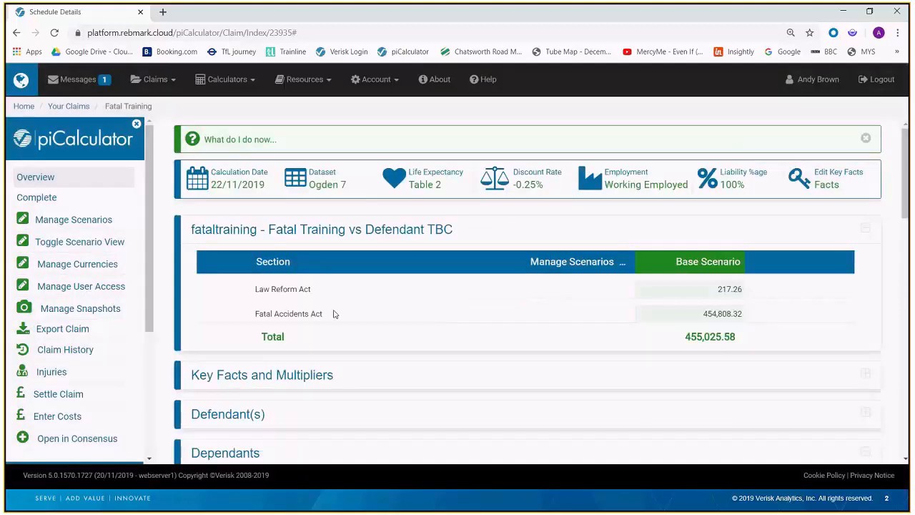
pyautogui.scroll(-3, 148, 436)
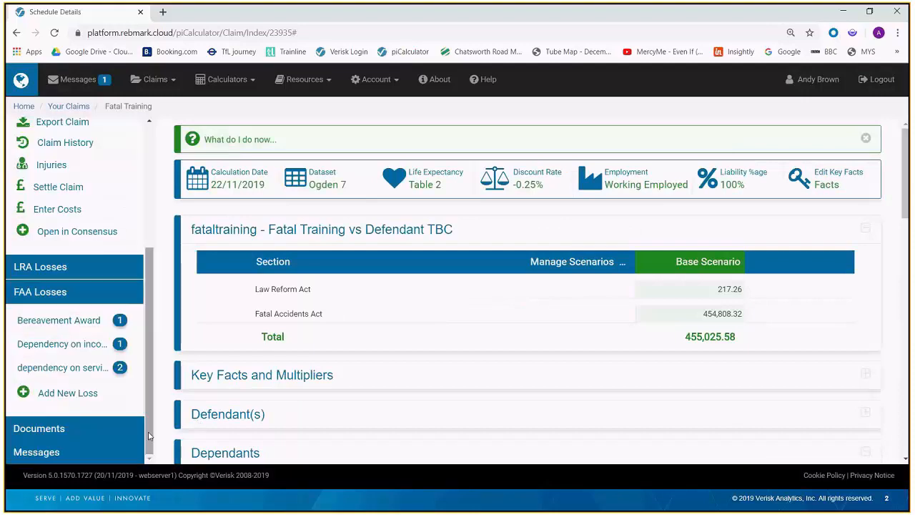
# Open the dependency on services losses and review the Gardening for parent loss details without changing them
pyautogui.click(96, 370)
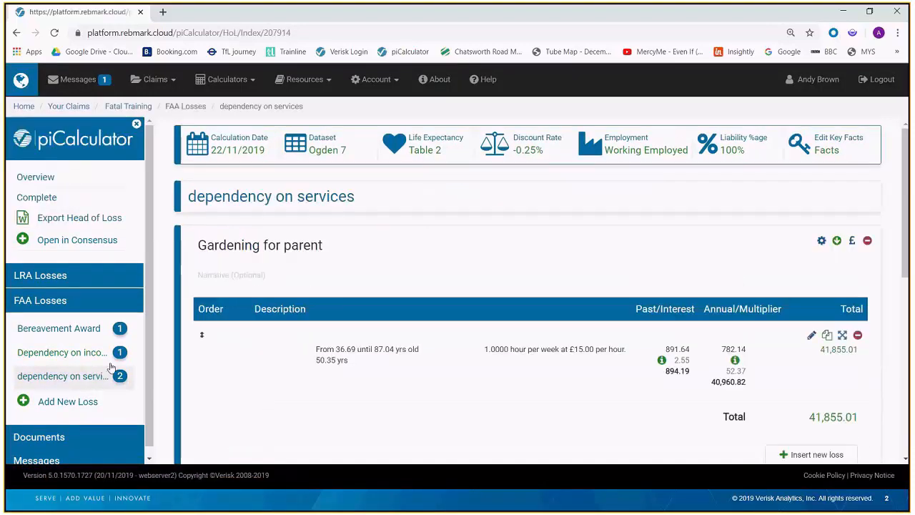
pyautogui.click(811, 335)
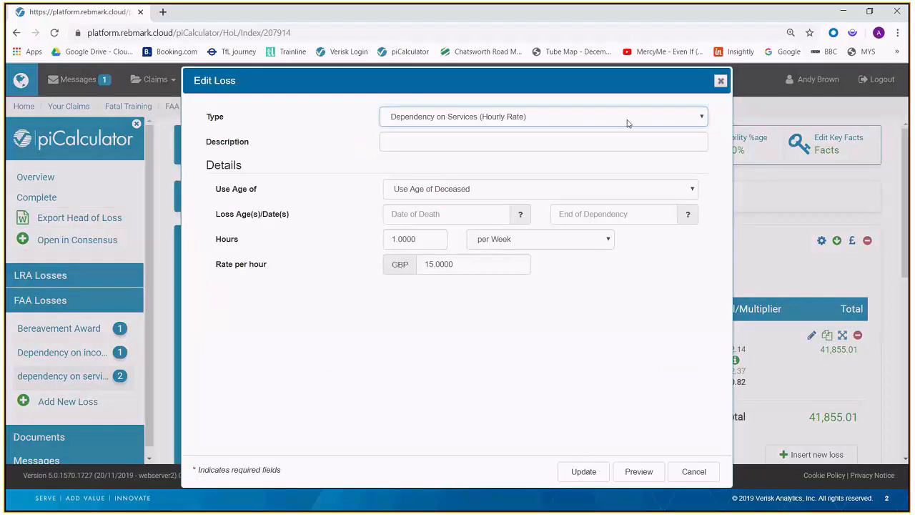
pyautogui.click(721, 82)
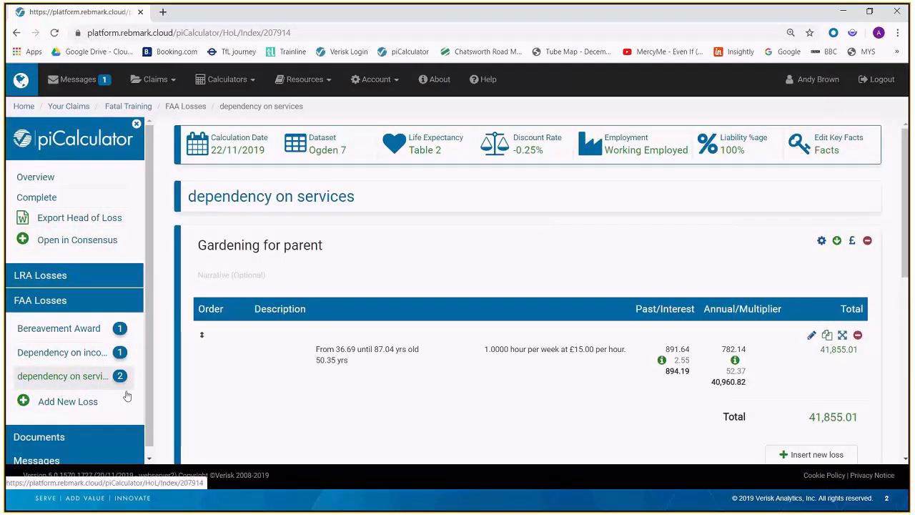
# Clear the DIY loss's end of dependency, re-enter it as age 75, and update the loss
pyautogui.scroll(-3, 657, 395)
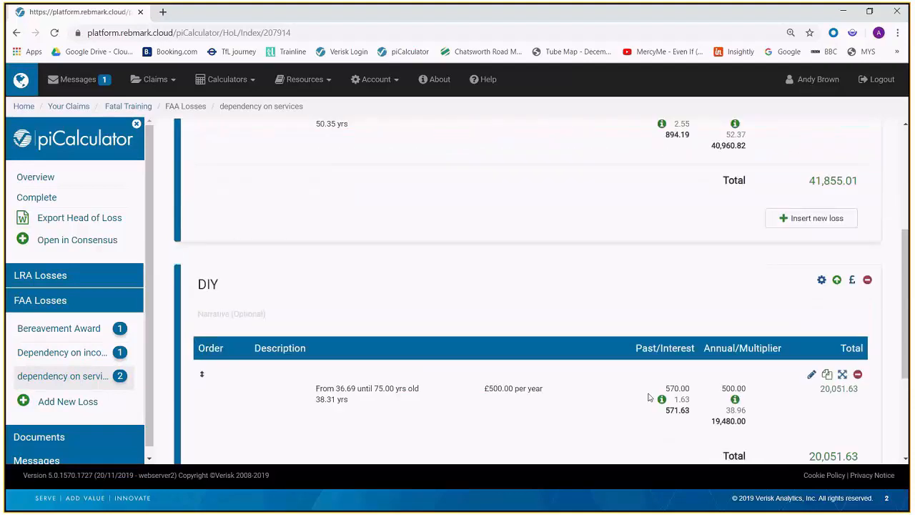
pyautogui.click(811, 374)
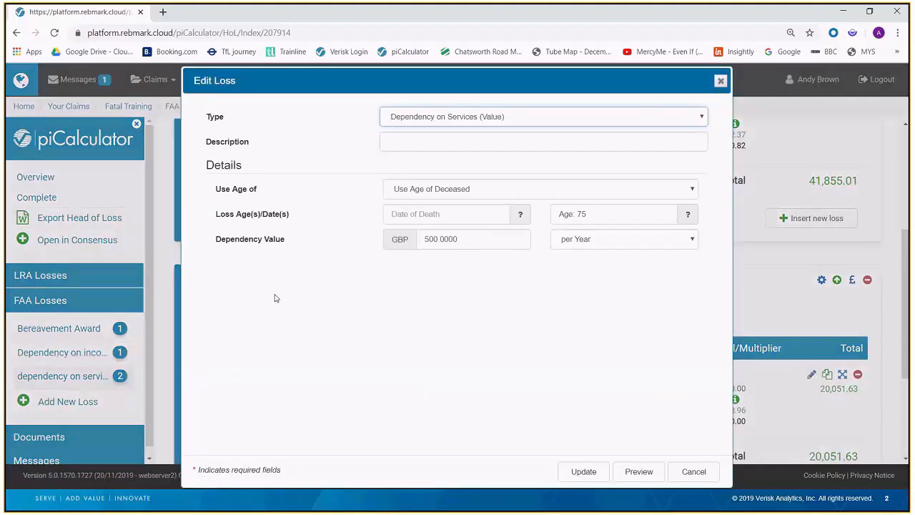
pyautogui.click(595, 212)
pyautogui.press('BackSpace')
pyautogui.press('BackSpace')
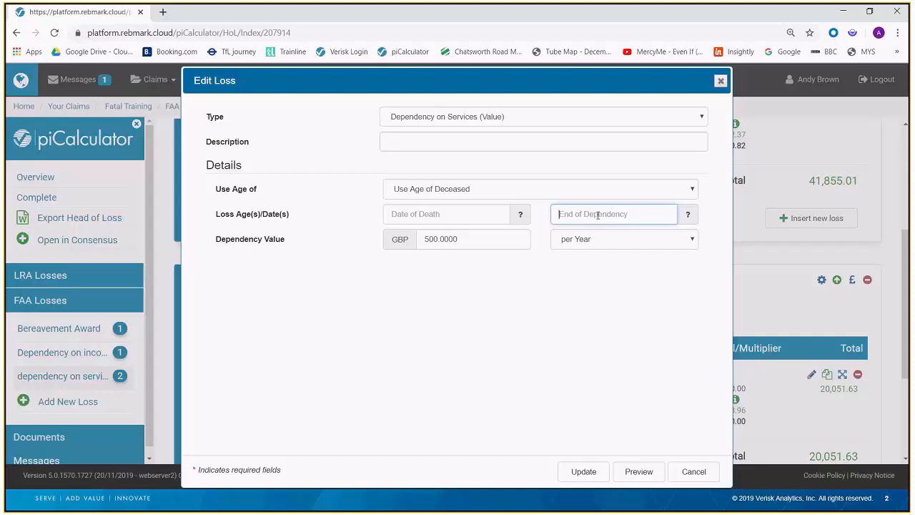
pyautogui.write('75')
pyautogui.click(583, 465)
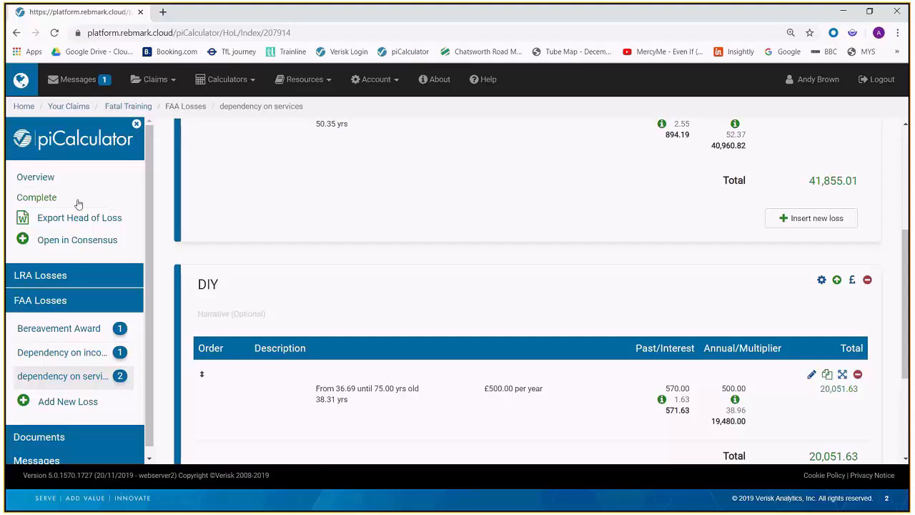
# Edit the Gardening for parent loss to use the age of the Parent dependant
pyautogui.scroll(4, 741, 315)
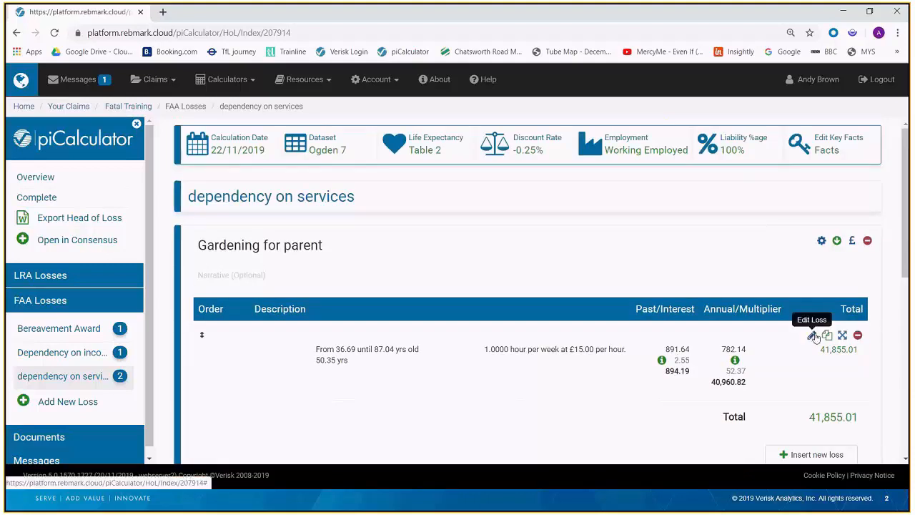
pyautogui.click(813, 335)
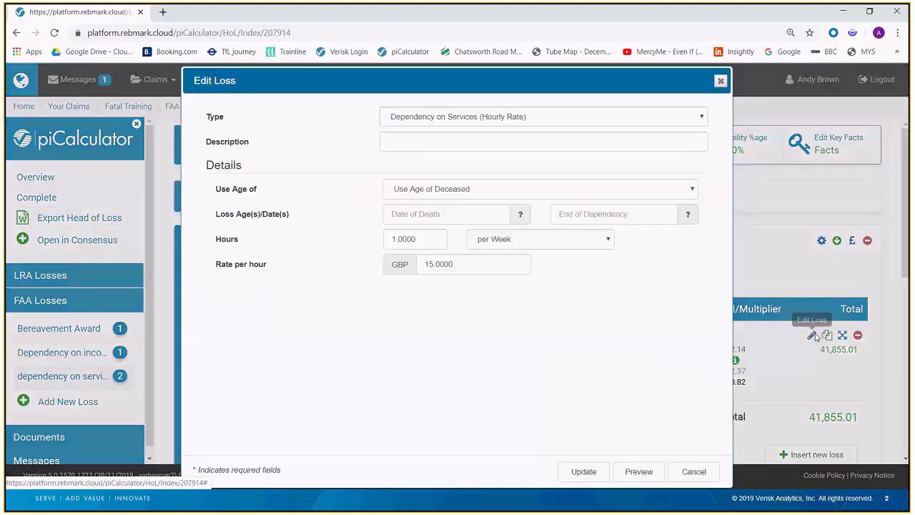
pyautogui.click(468, 194)
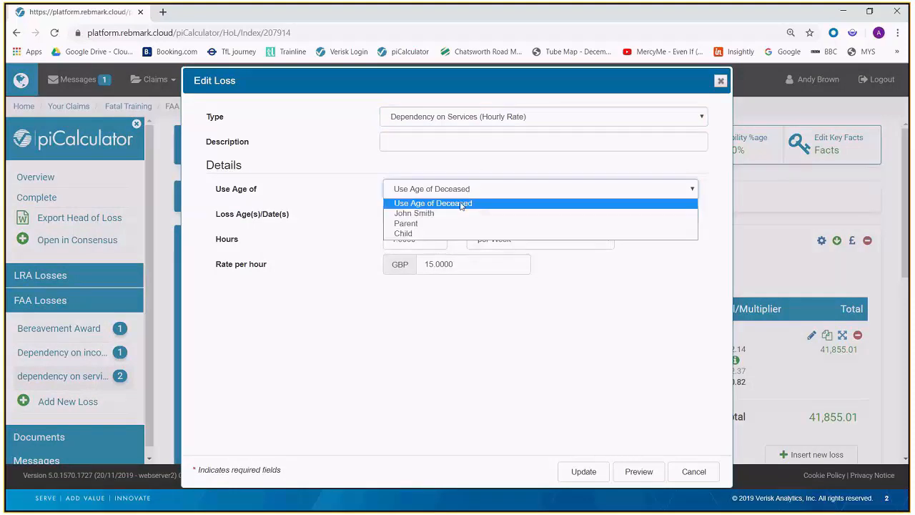
pyautogui.click(451, 222)
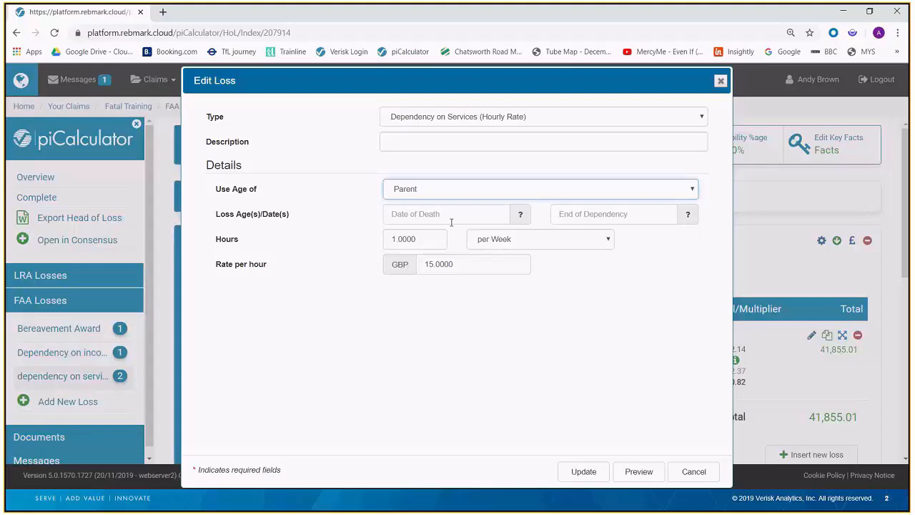